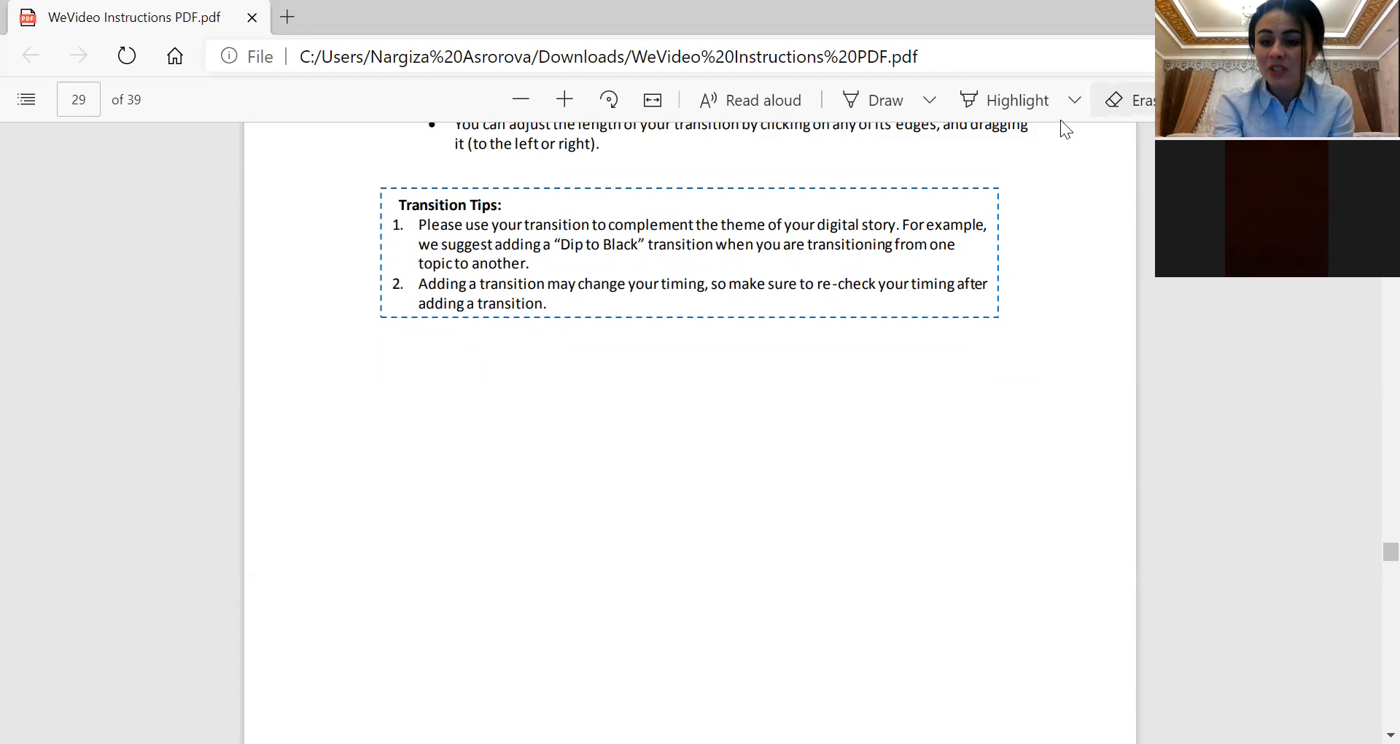
{"action": "left_click", "coordinate": [1390, 735]}
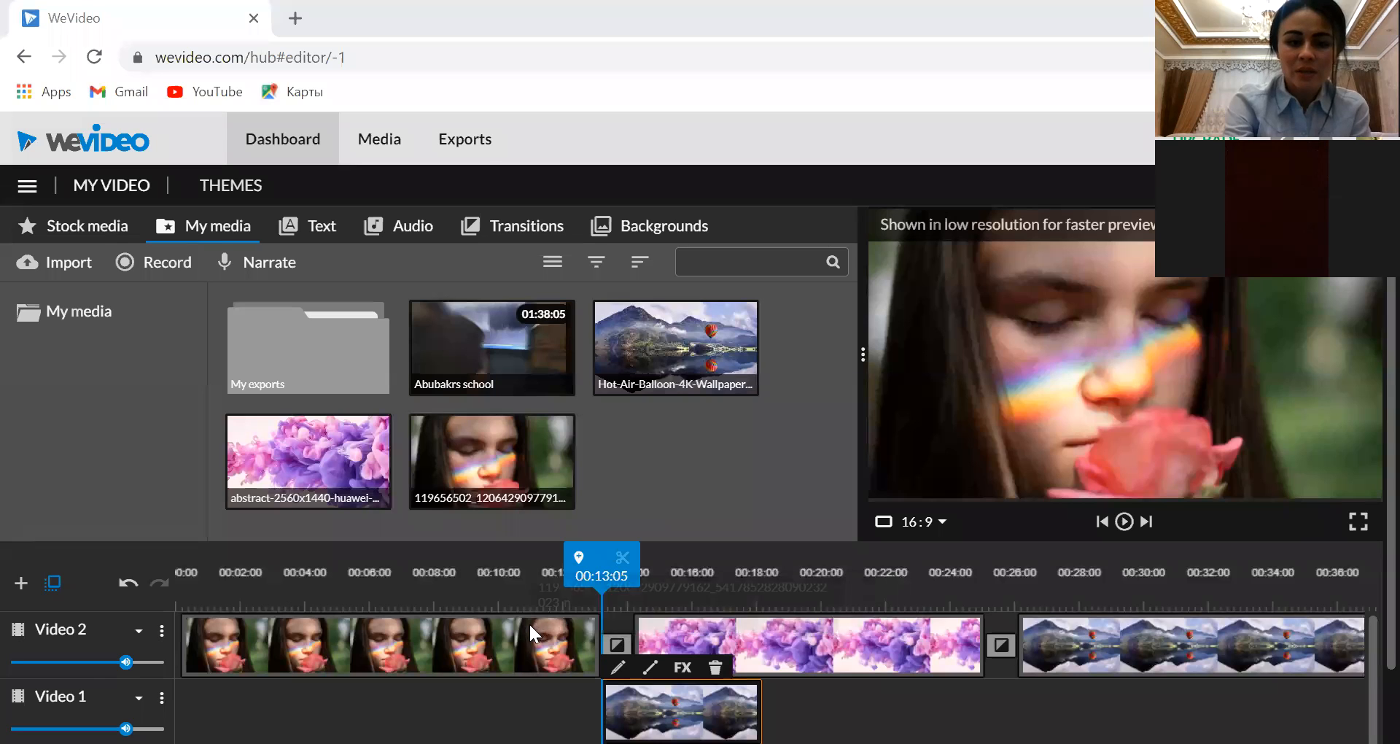
Delete the woman's portrait clip from the Video 2 track and move the purple abstract clip to the start of that track
{"action": "left_click", "coordinate": [296, 628]}
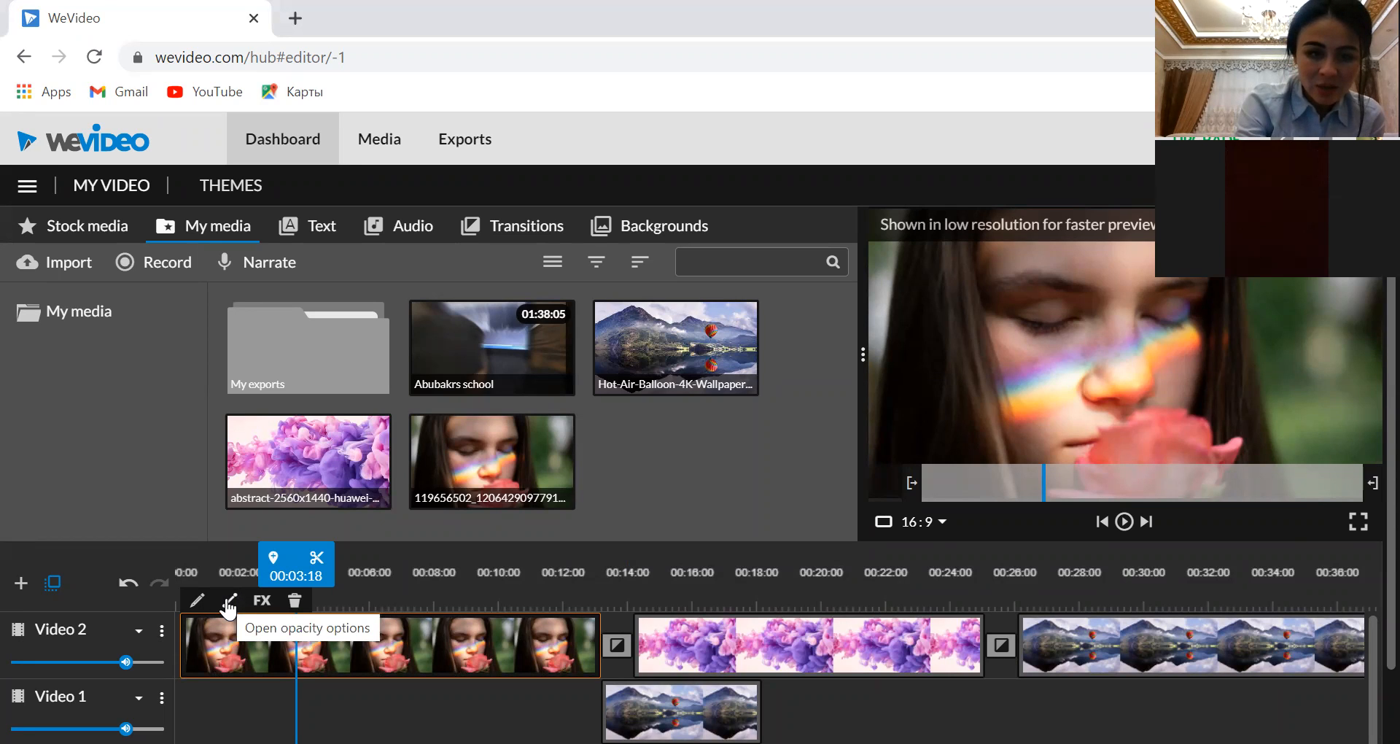
{"action": "left_click", "coordinate": [295, 601]}
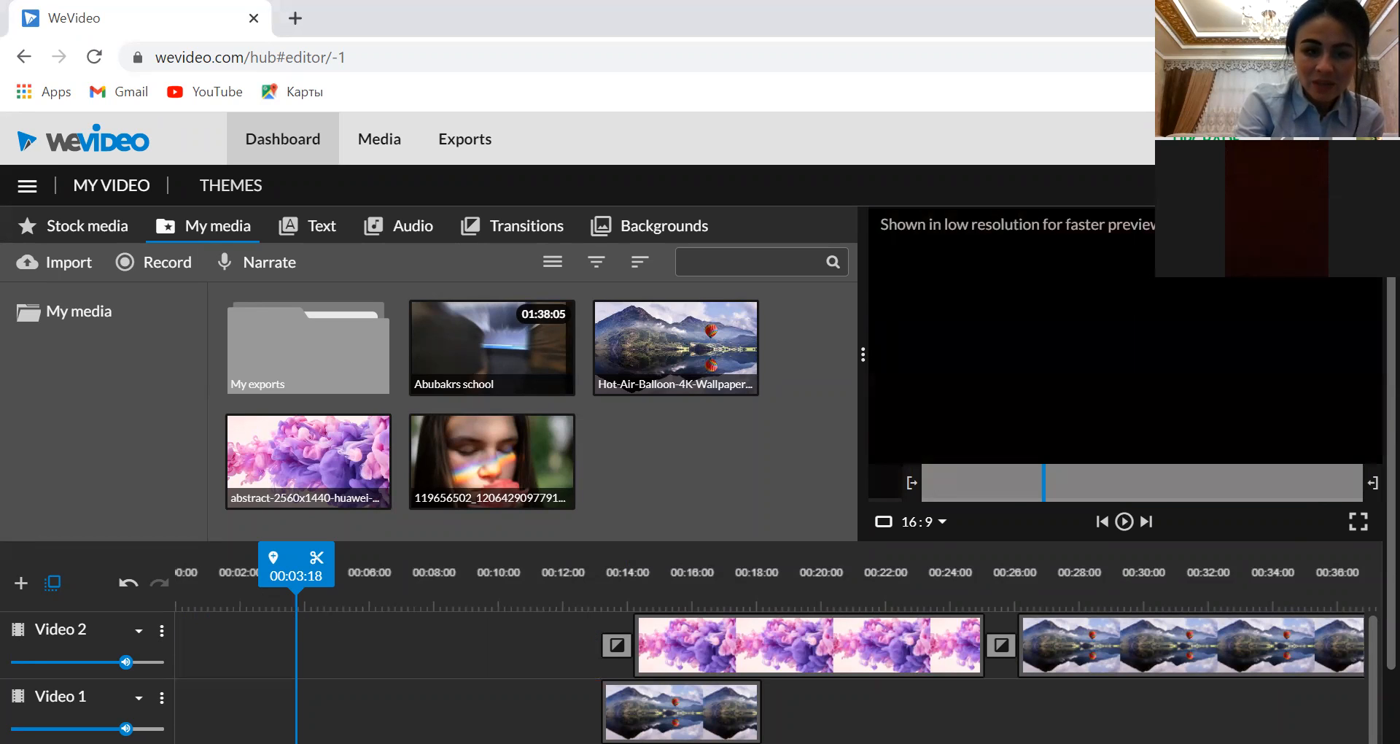
{"action": "left_click_drag", "start_coordinate": [762, 640], "coordinate": [305, 636]}
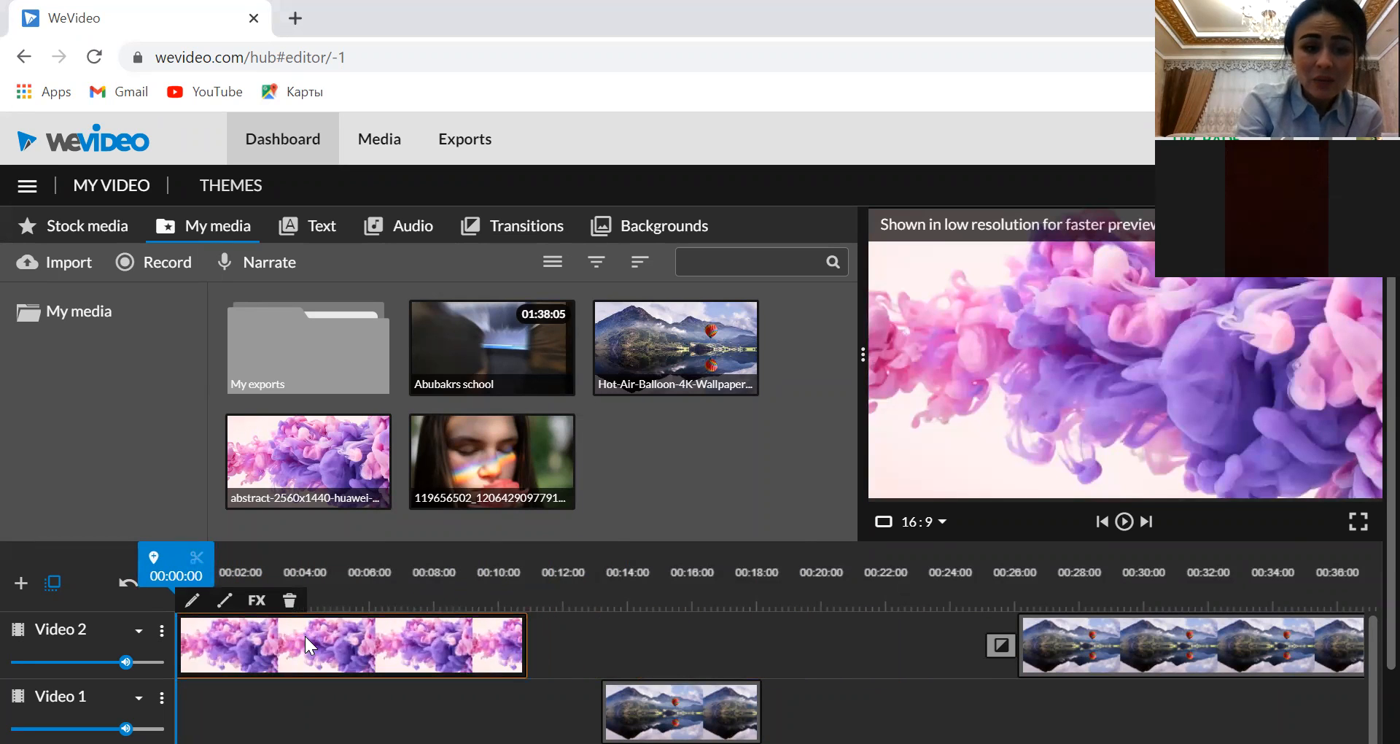
Apply the Sharpen and Blur effects to the purple abstract clip only and play the preview
{"action": "left_click", "coordinate": [256, 601]}
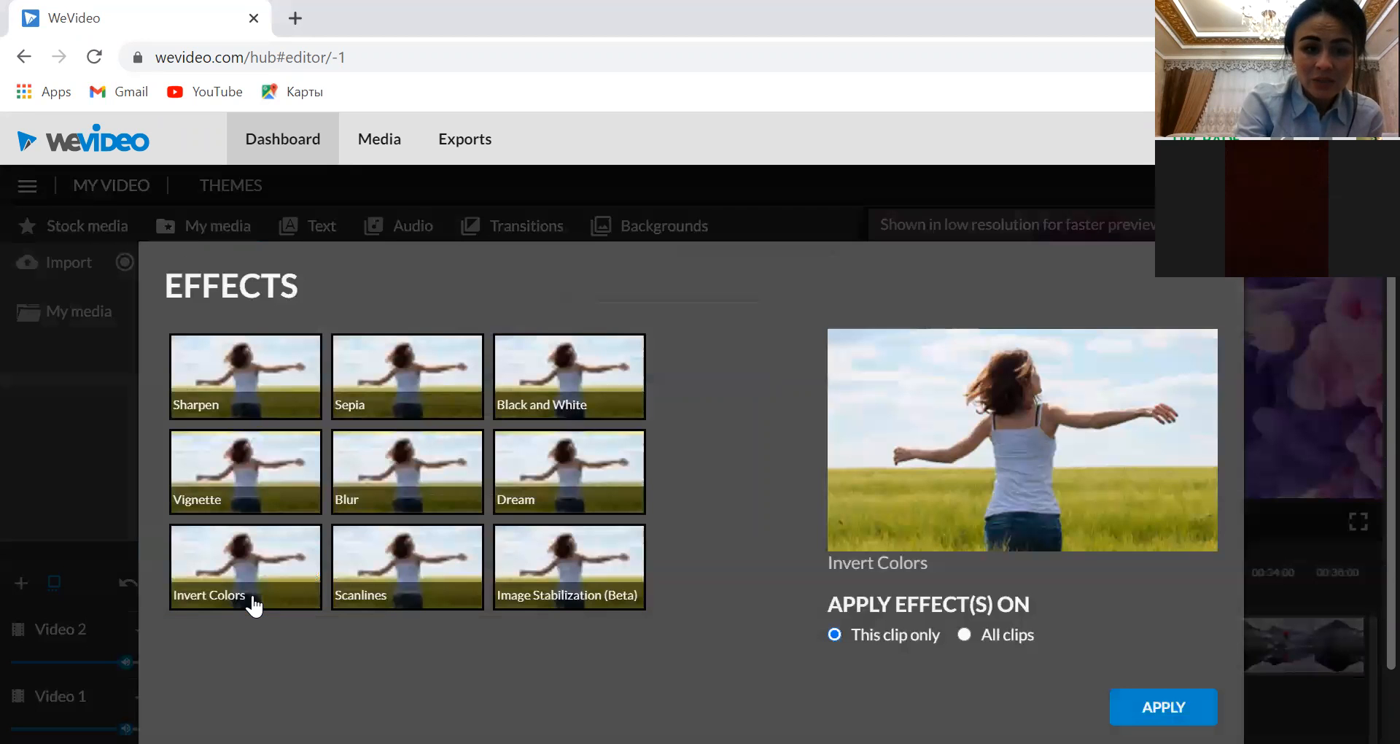
{"action": "left_click", "coordinate": [255, 379]}
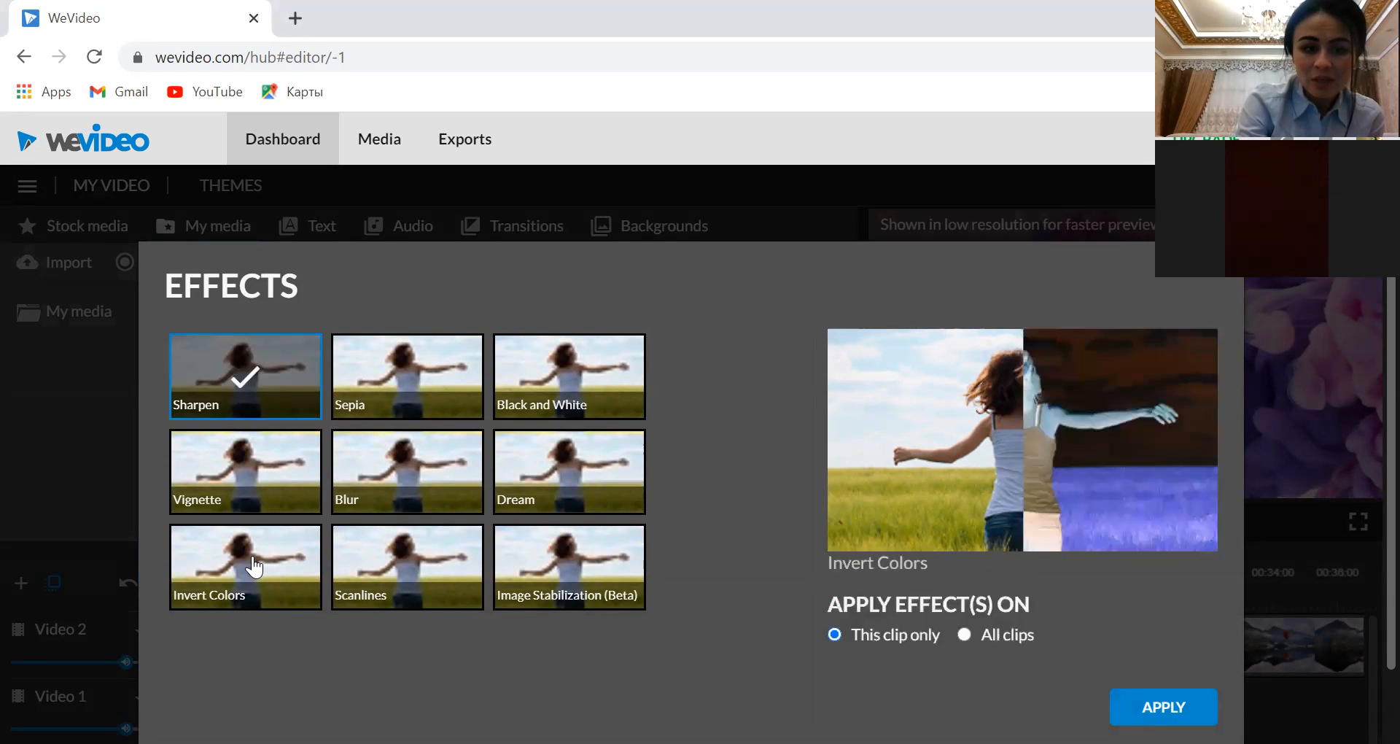
{"action": "left_click", "coordinate": [406, 487]}
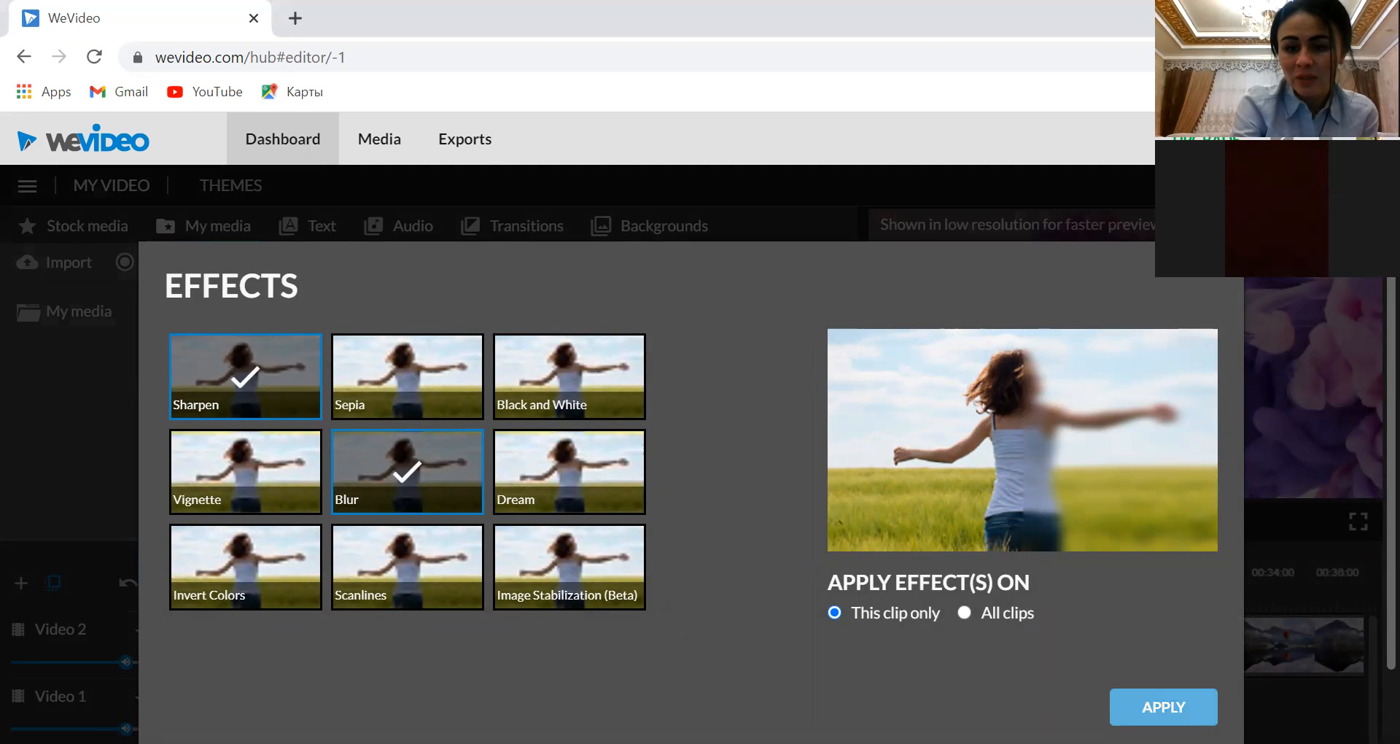
{"action": "left_click", "coordinate": [1162, 706]}
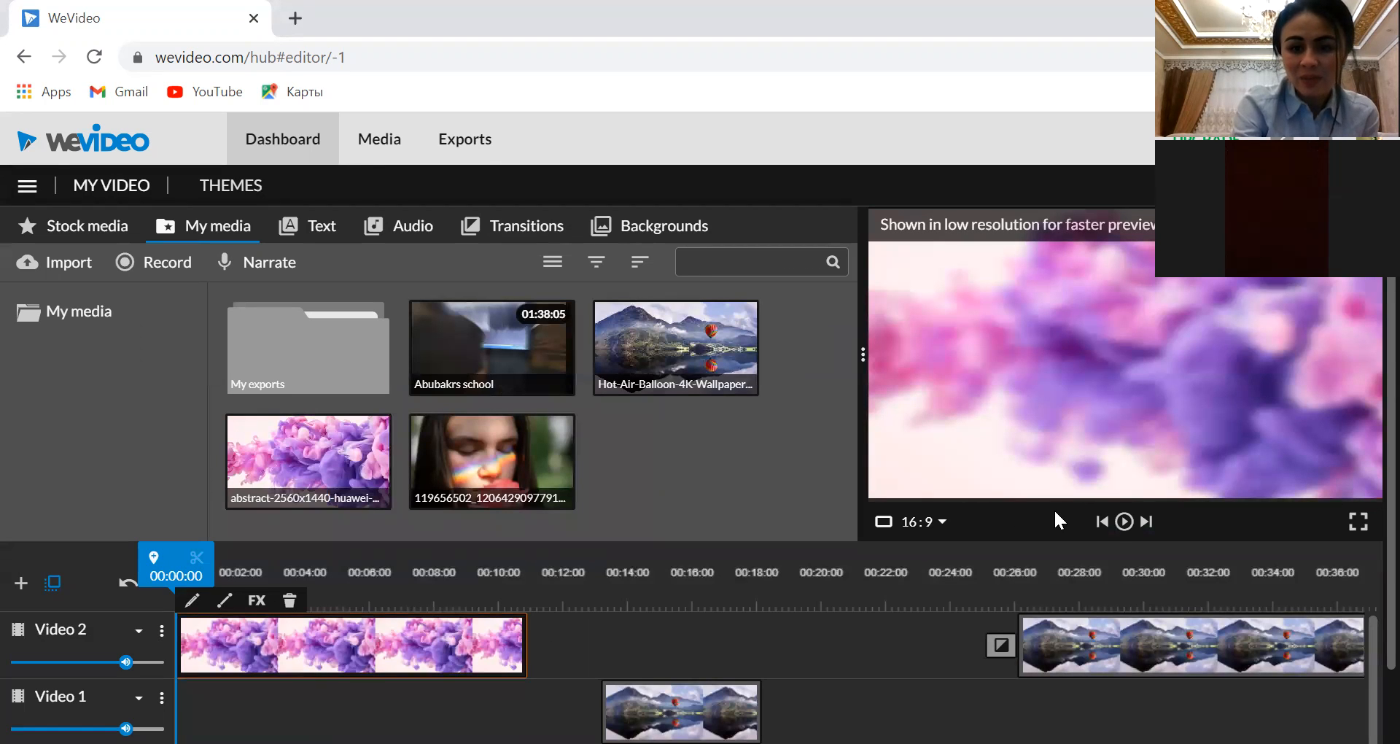
{"action": "left_click", "coordinate": [1113, 537]}
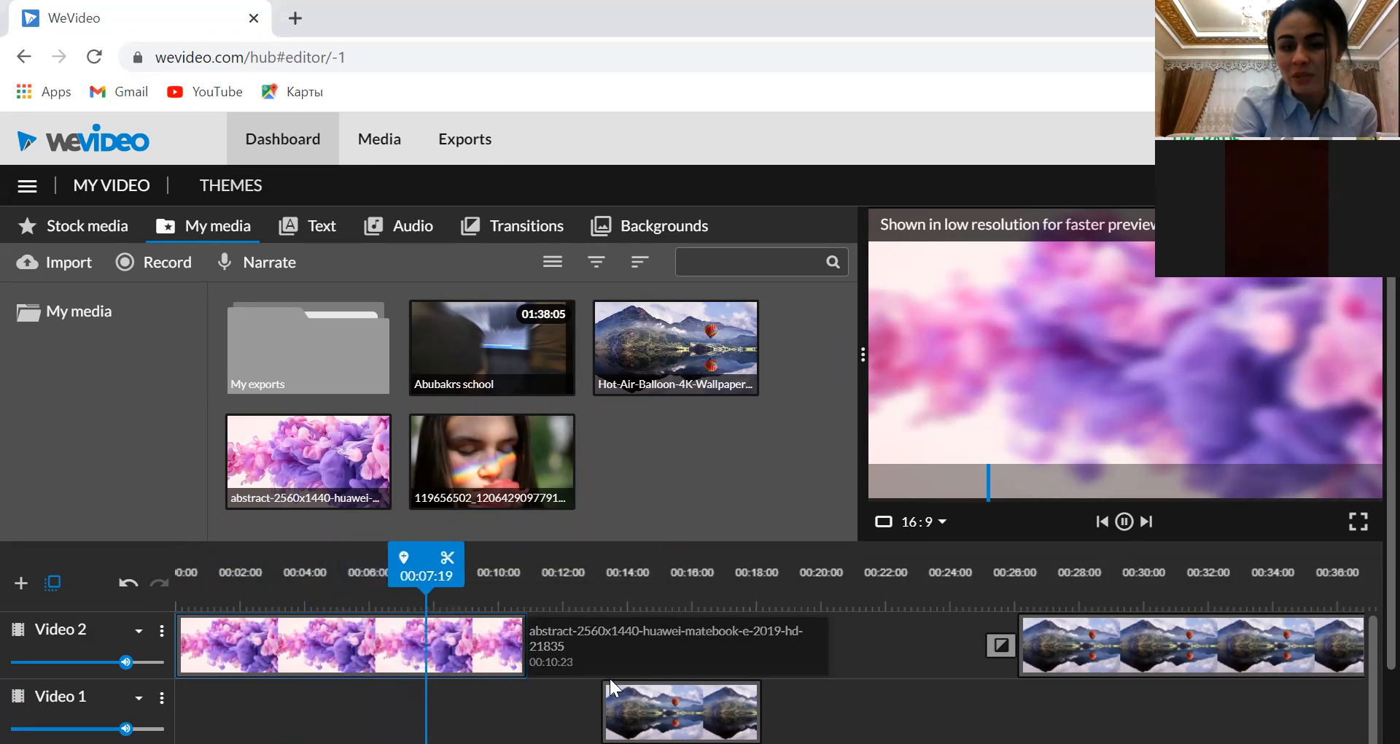
Replace the Sharpen and Blur effects on the purple abstract clip with Black and White, for this clip only
{"action": "left_click", "coordinate": [327, 634]}
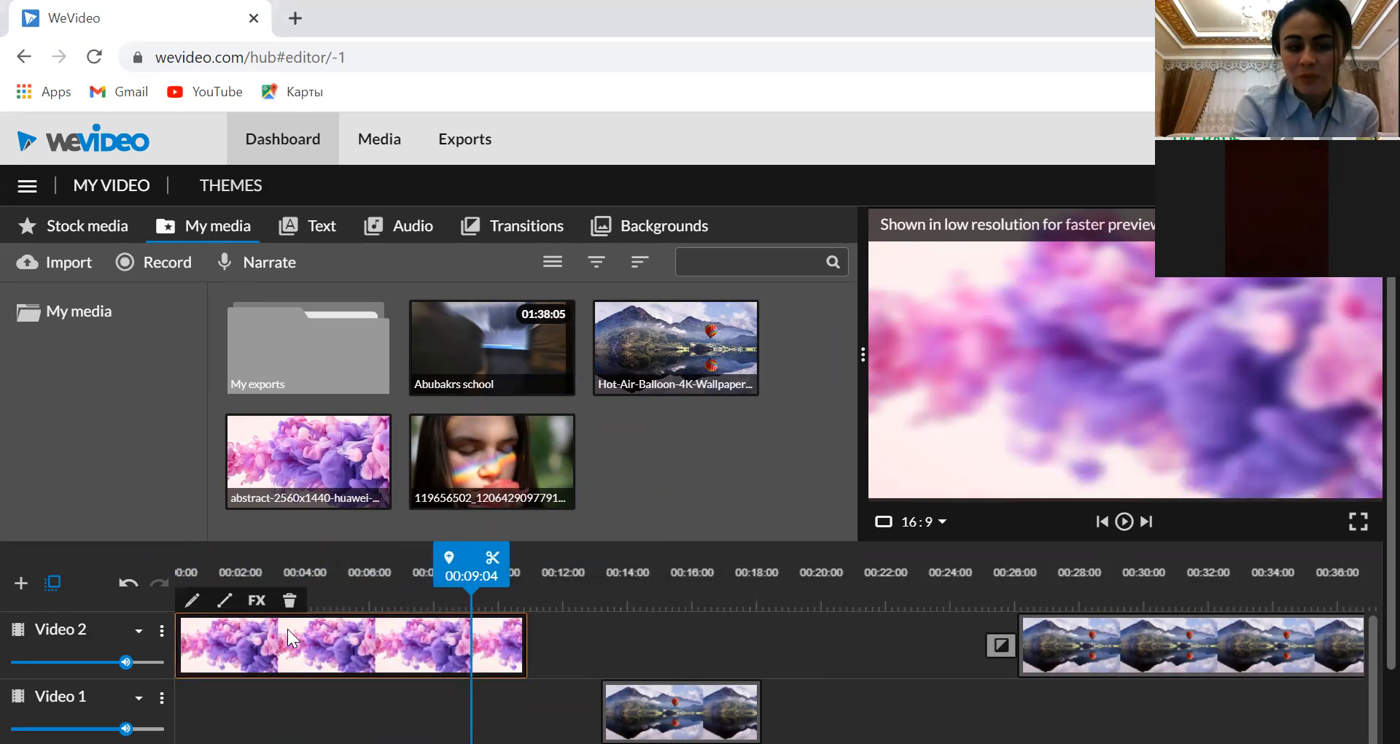
{"action": "left_click", "coordinate": [248, 600]}
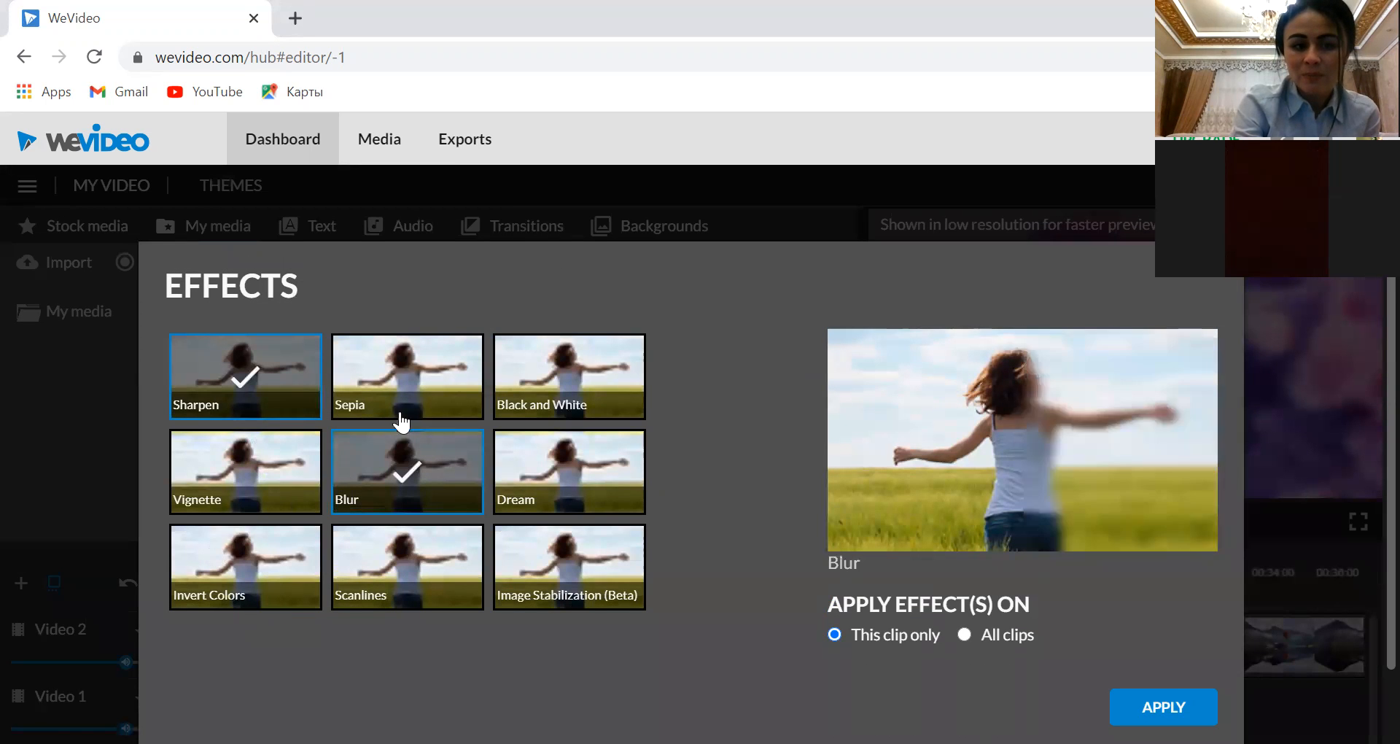
{"action": "left_click", "coordinate": [561, 383]}
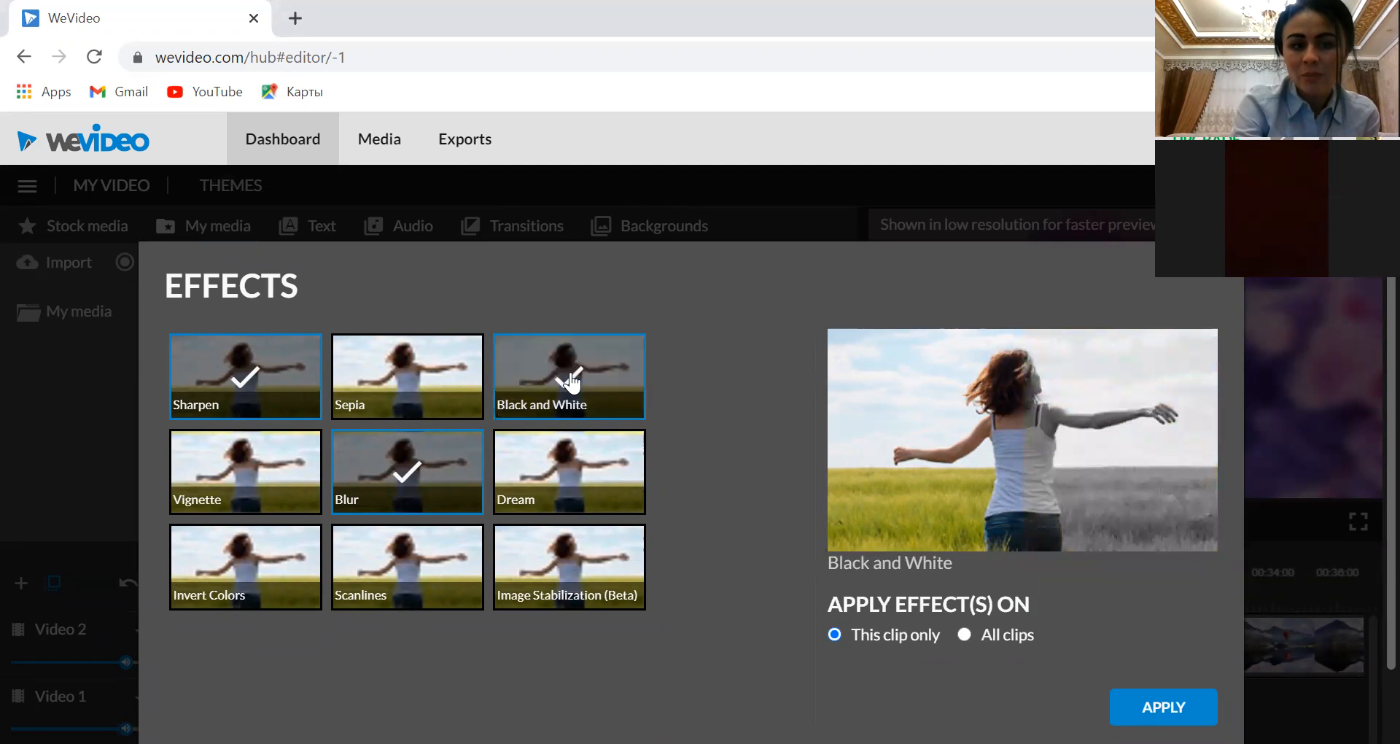
{"action": "left_click", "coordinate": [246, 388]}
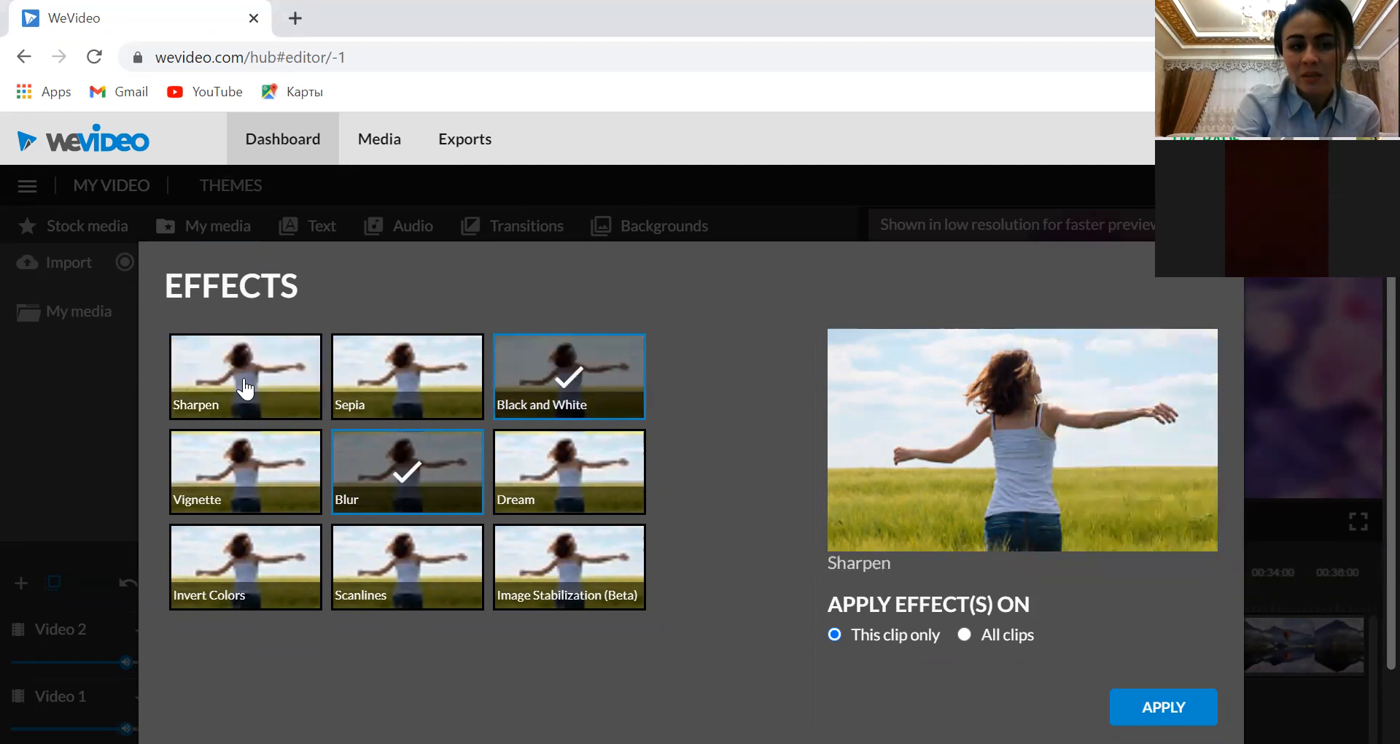
{"action": "left_click", "coordinate": [384, 478]}
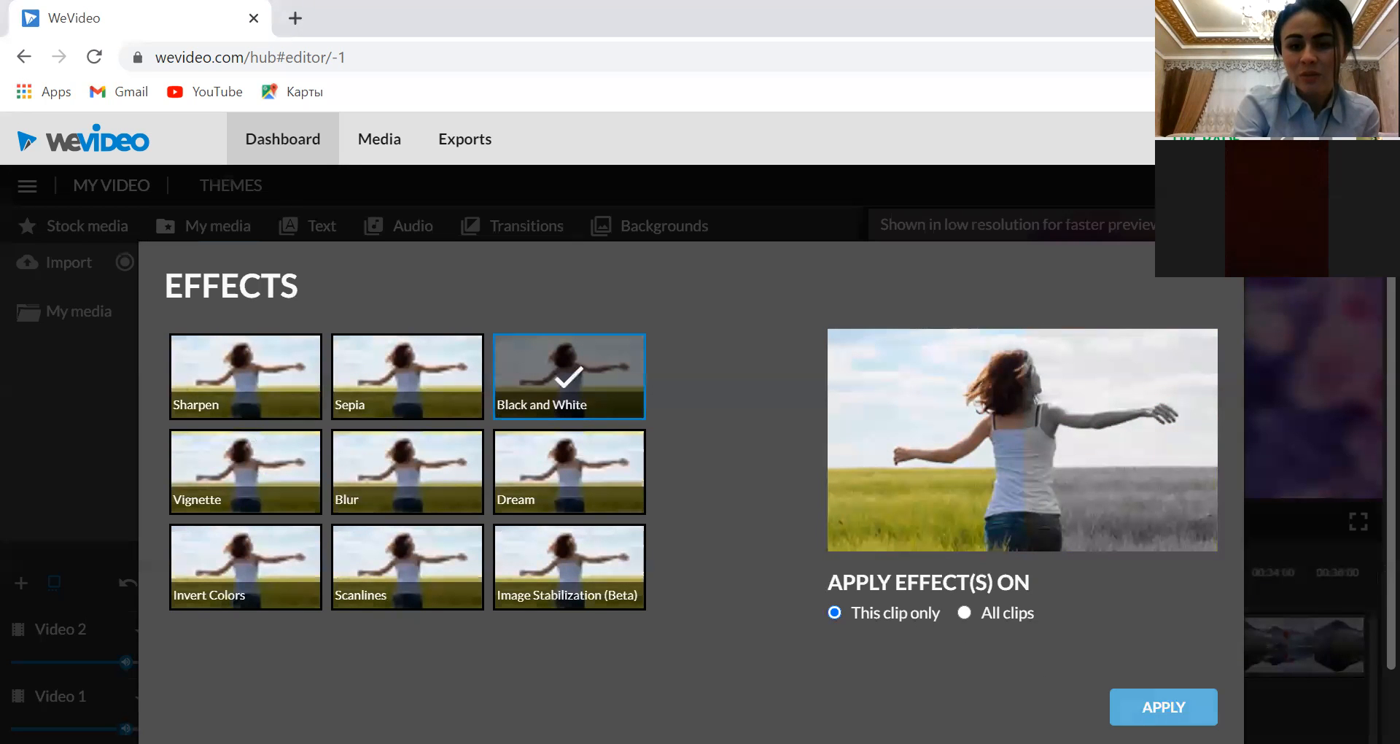
{"action": "left_click", "coordinate": [1163, 707]}
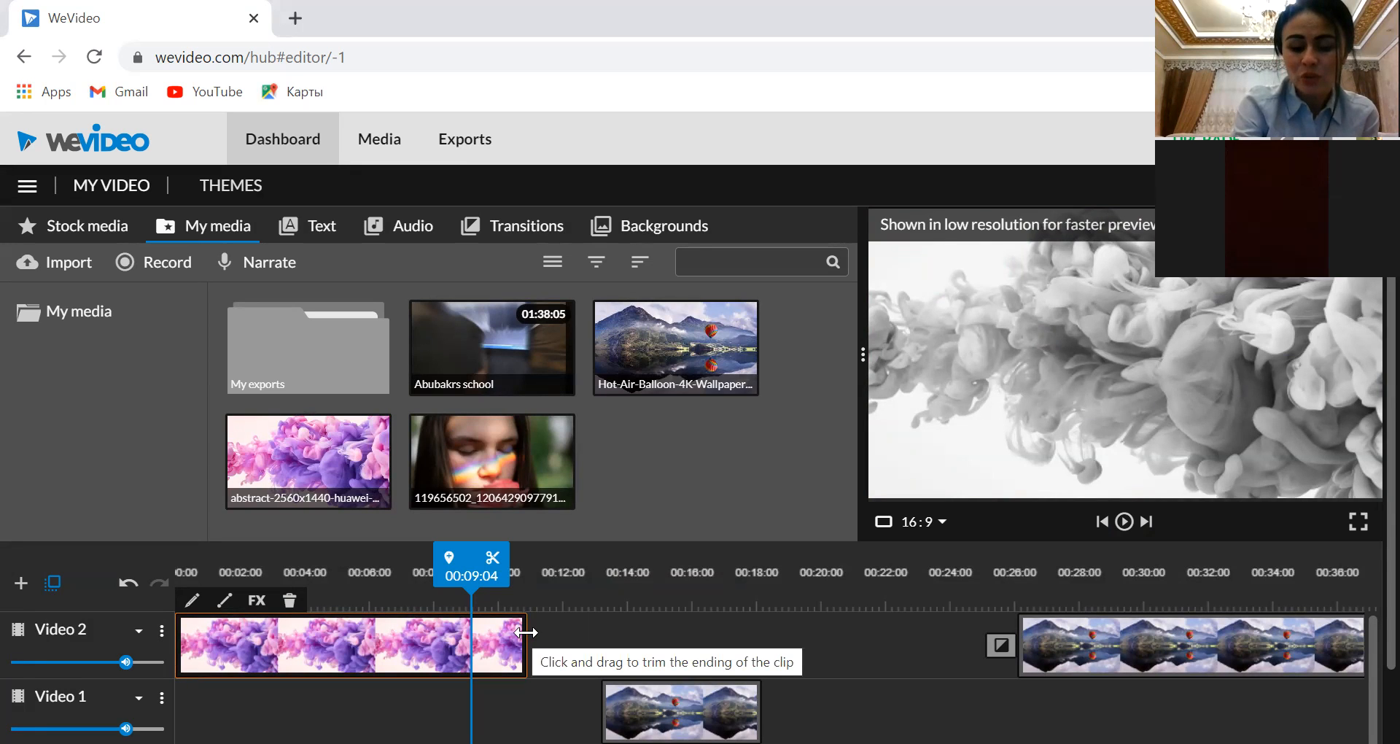
Trim the end of the purple abstract clip to 00:04:04 and extend it again to 00:11:08
{"action": "left_click_drag", "start_coordinate": [525, 632], "coordinate": [309, 638]}
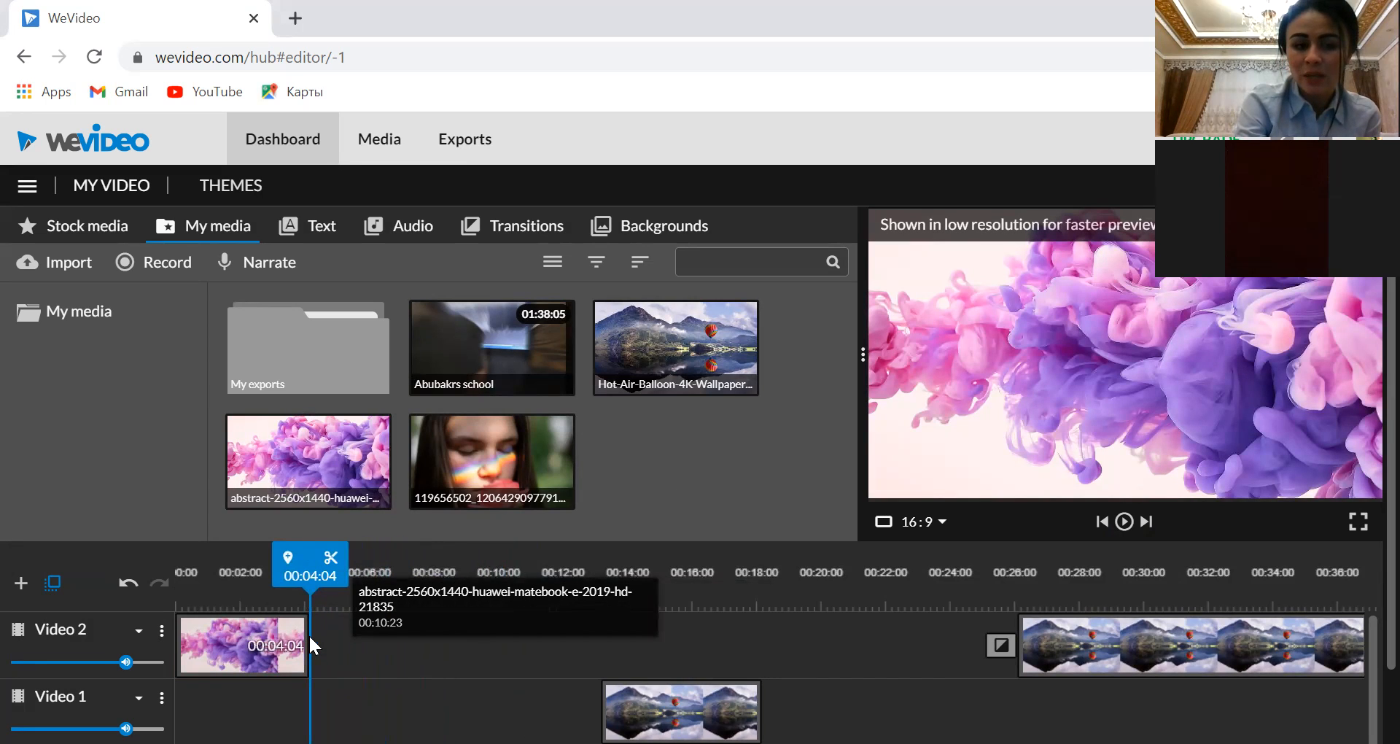
{"action": "left_click_drag", "start_coordinate": [308, 632], "coordinate": [541, 650]}
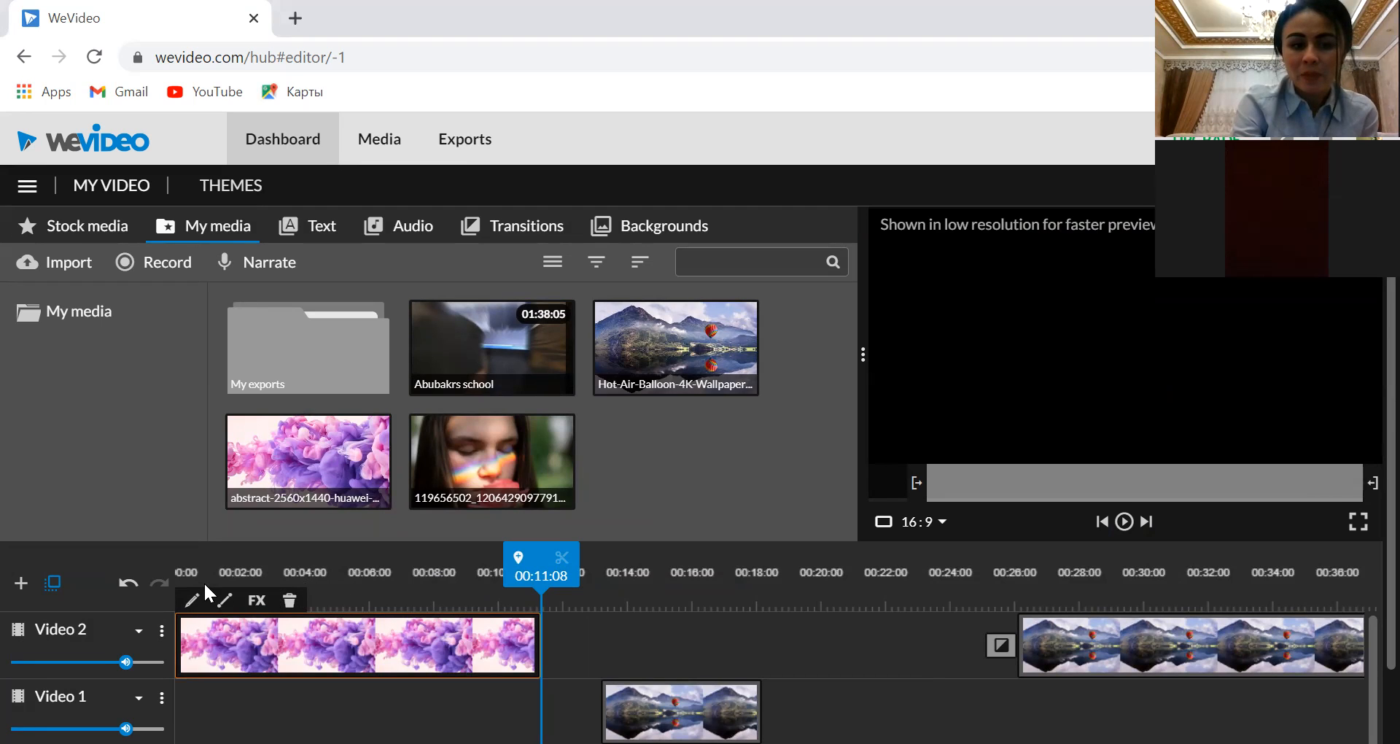
Set the Video 2 track to the largest track height
{"action": "left_click", "coordinate": [162, 631]}
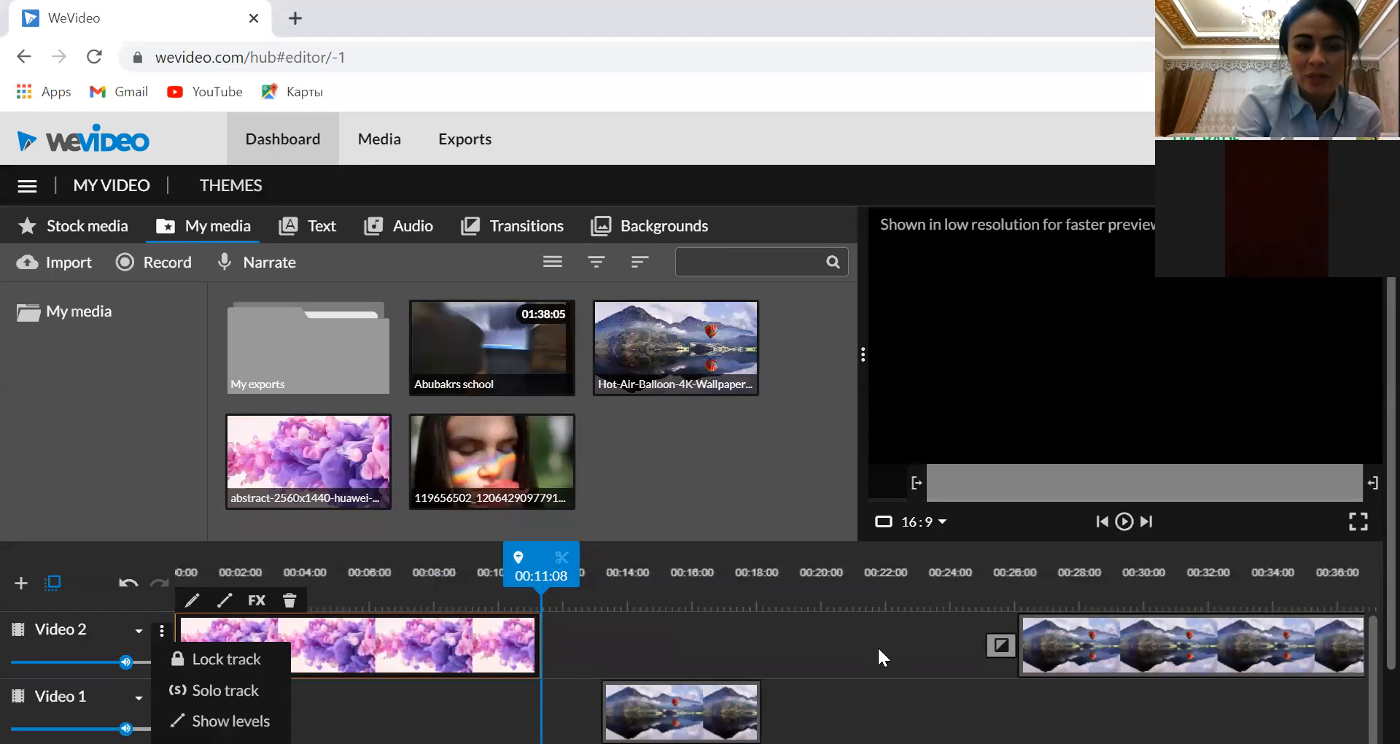
{"action": "left_click", "coordinate": [138, 633]}
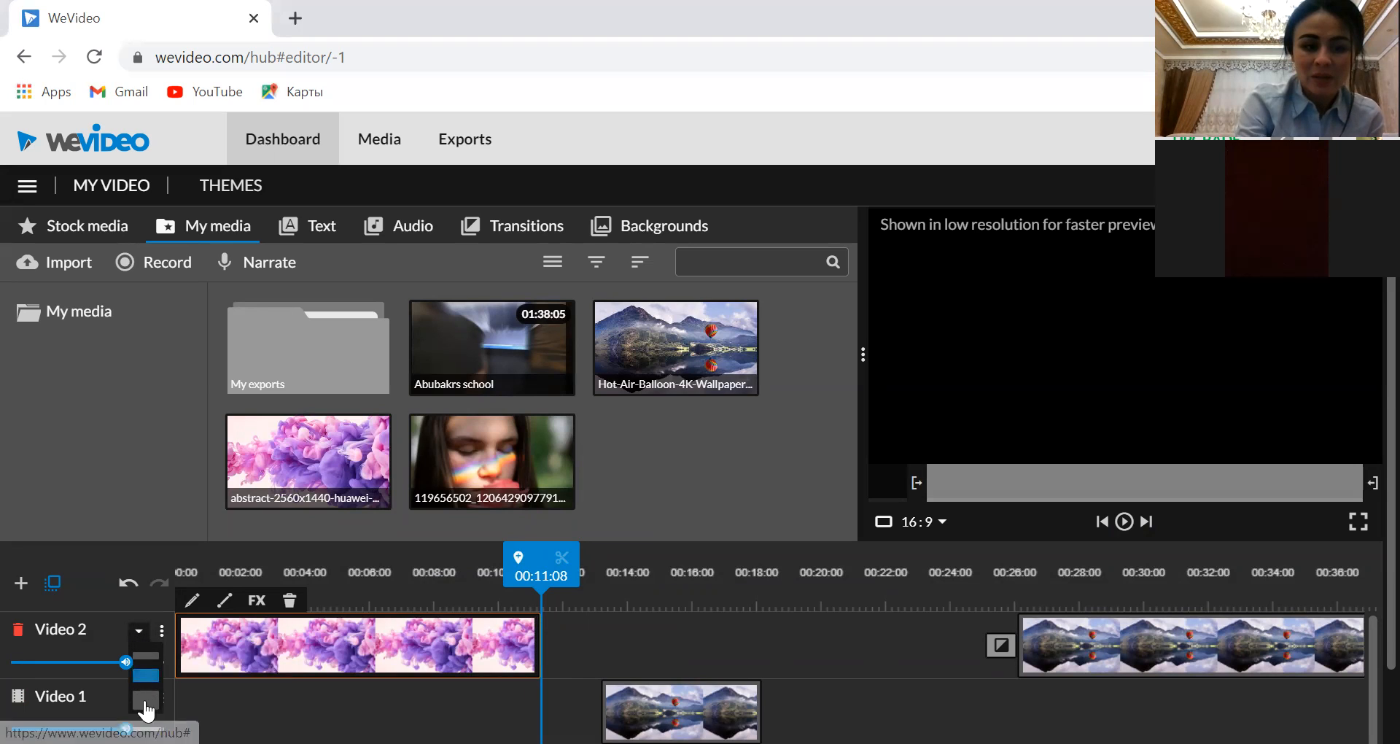
{"action": "left_click", "coordinate": [144, 701]}
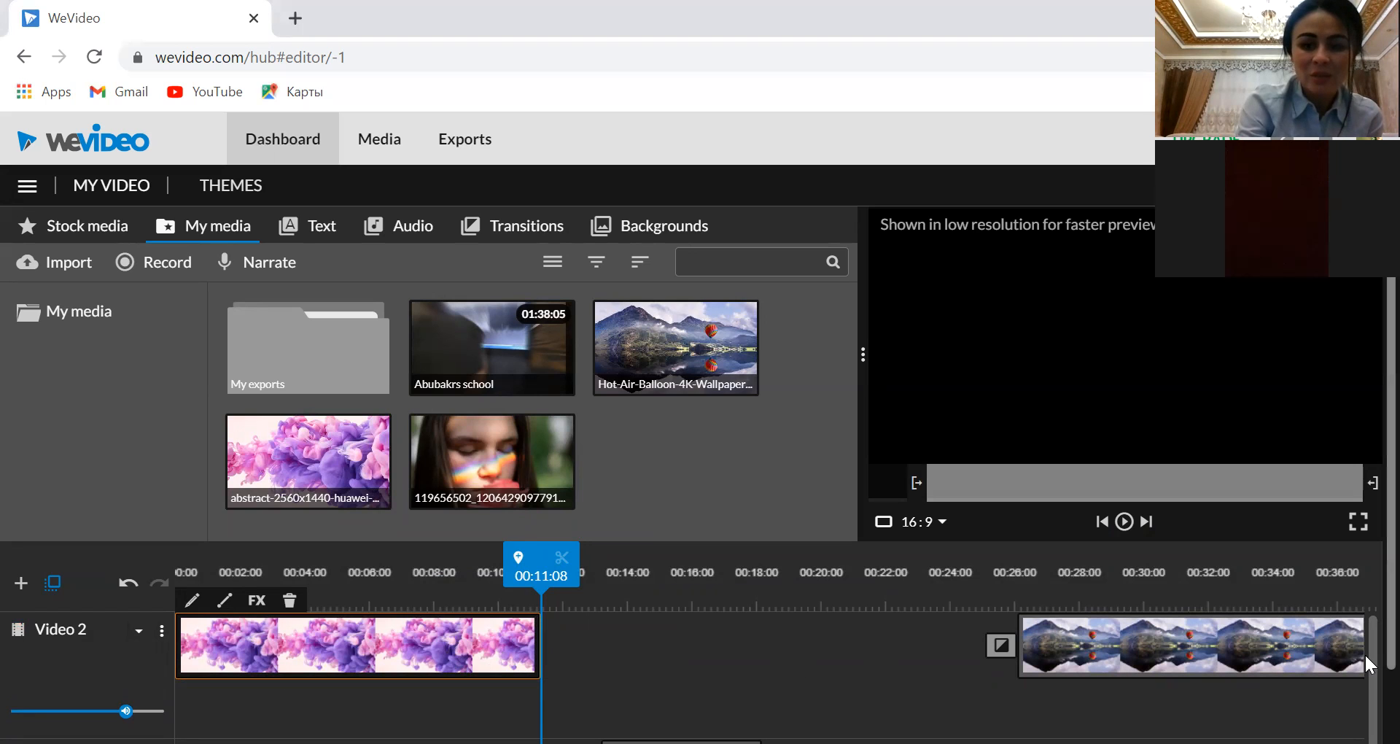
{"action": "scroll", "coordinate": [1367, 663], "scroll_direction": "down", "scroll_amount": 2}
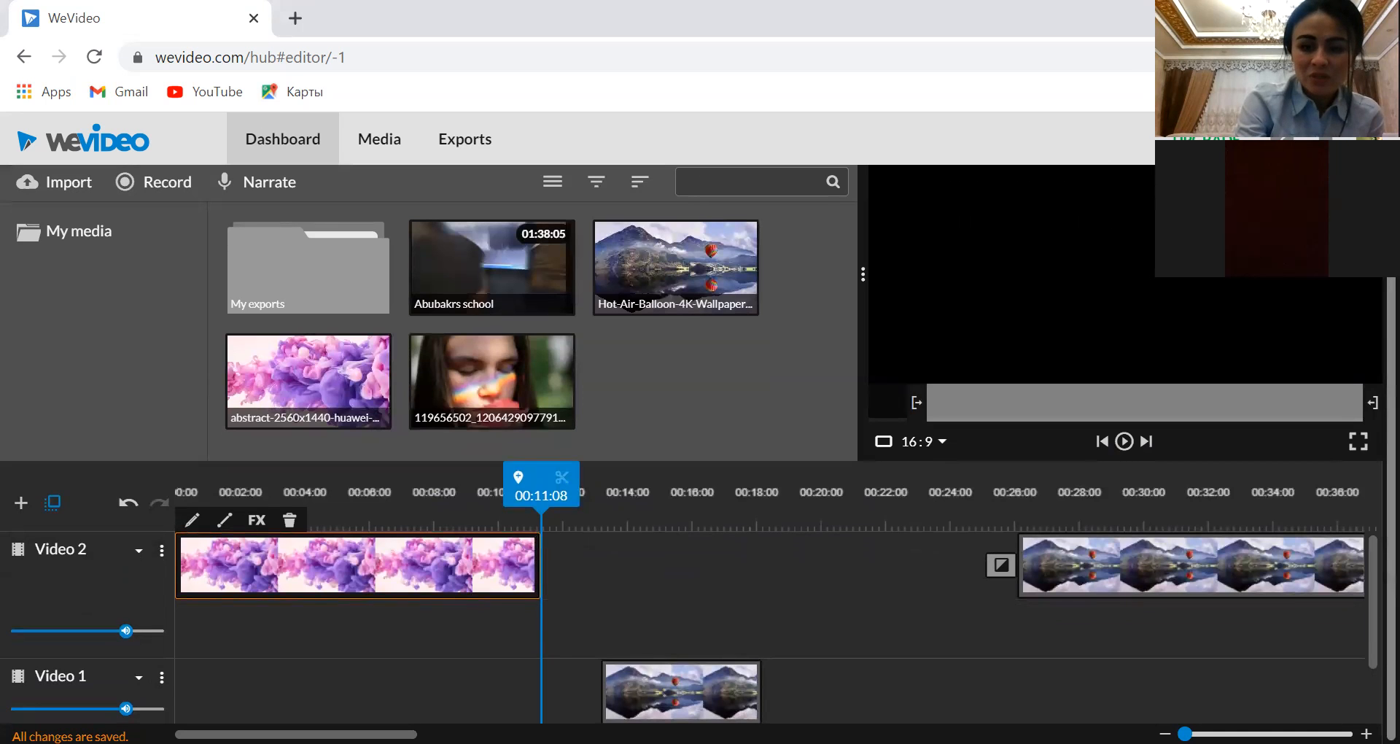
{"action": "scroll", "coordinate": [1368, 621], "scroll_direction": "up", "scroll_amount": 2}
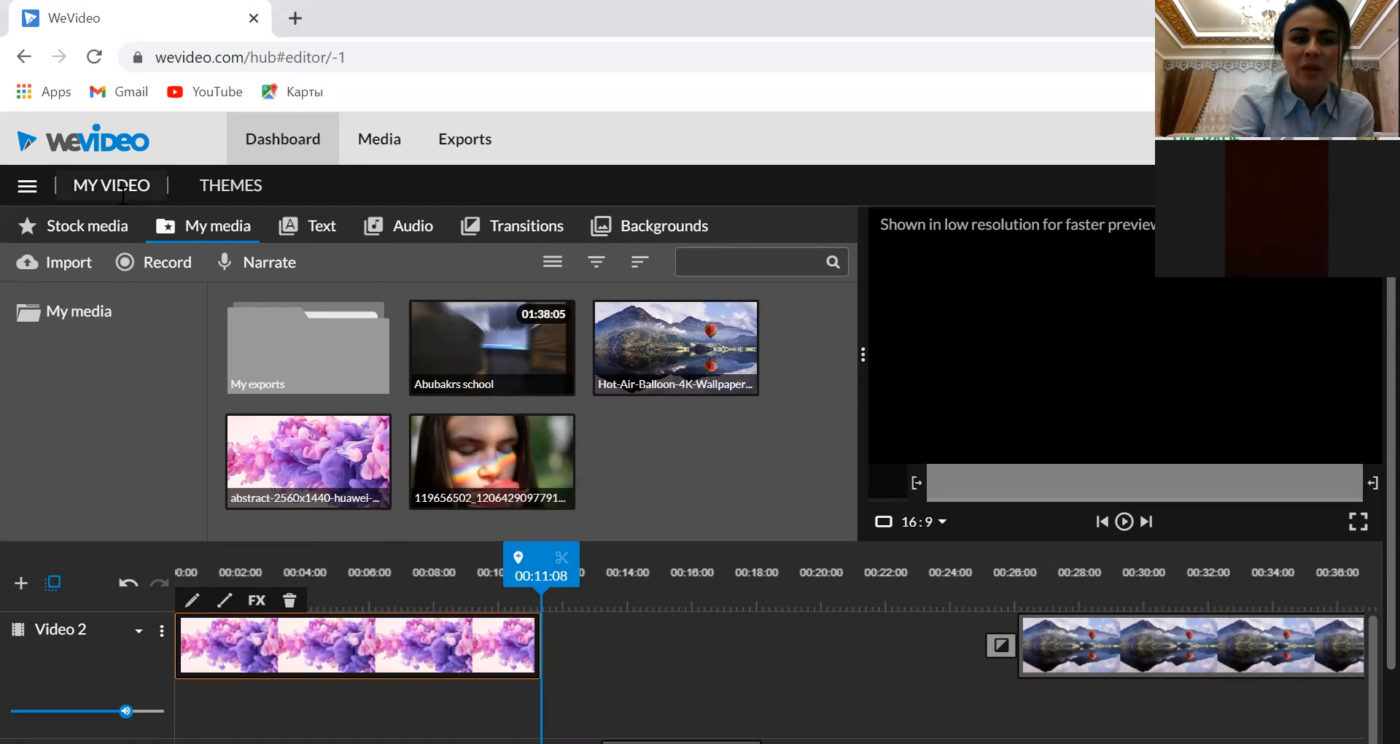
Open the WeVideo homepage and look through its sections on uses and editing features
{"action": "left_click", "coordinate": [83, 156]}
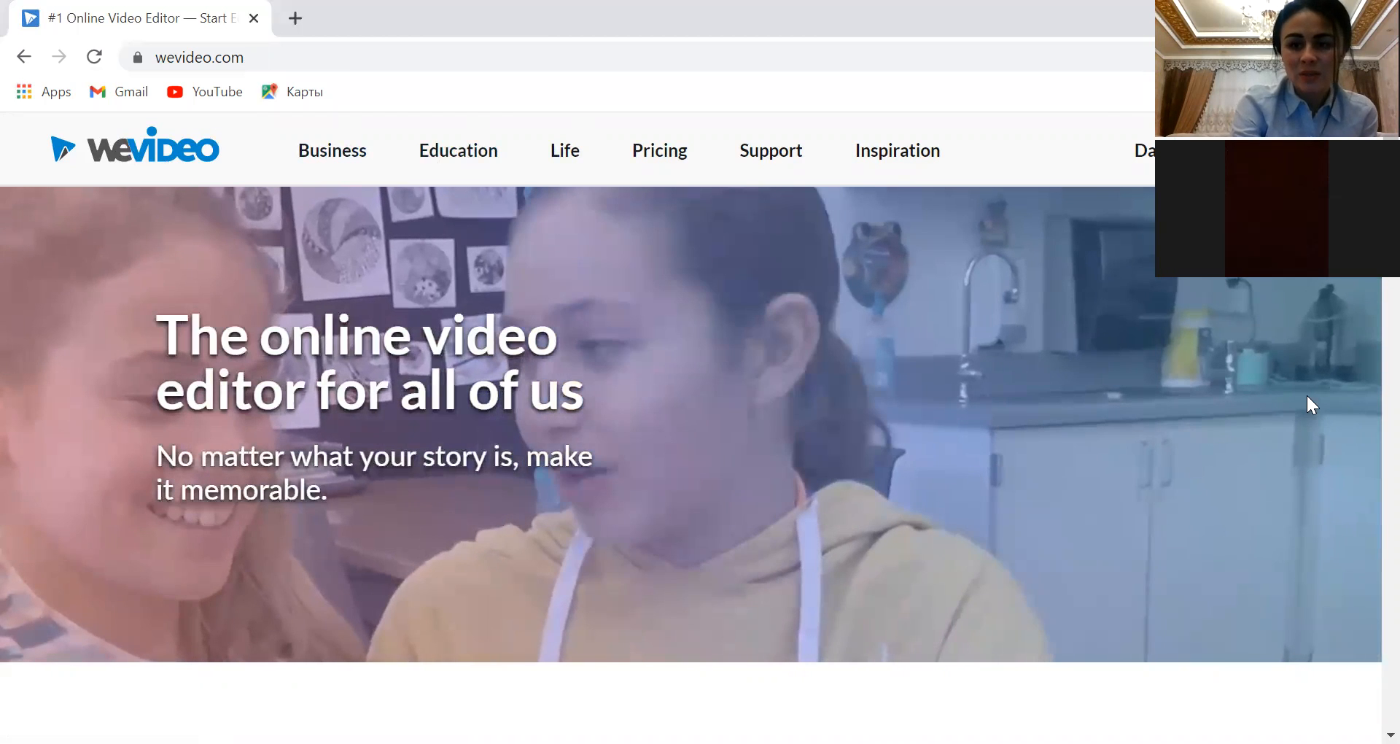
{"action": "scroll", "coordinate": [1308, 396], "scroll_direction": "down", "scroll_amount": 6}
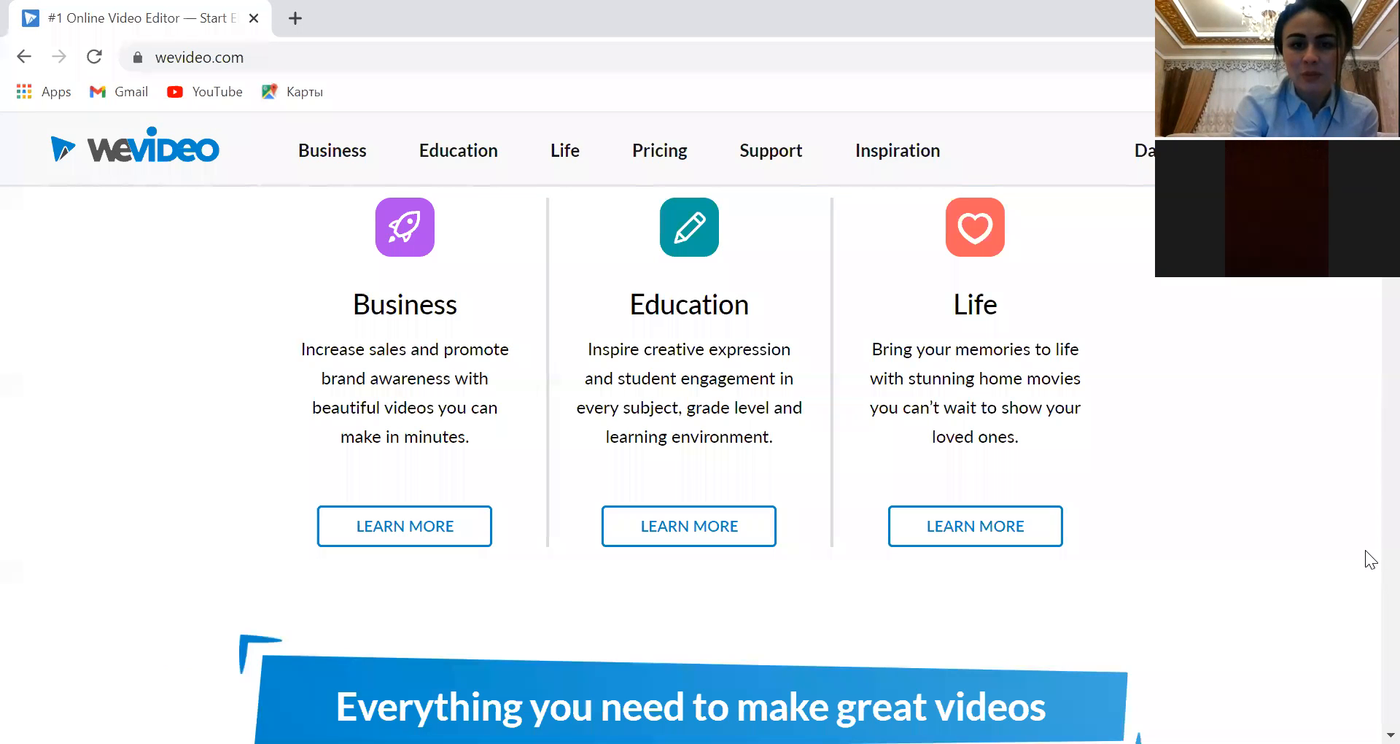
{"action": "scroll", "coordinate": [1367, 586], "scroll_direction": "down", "scroll_amount": 5}
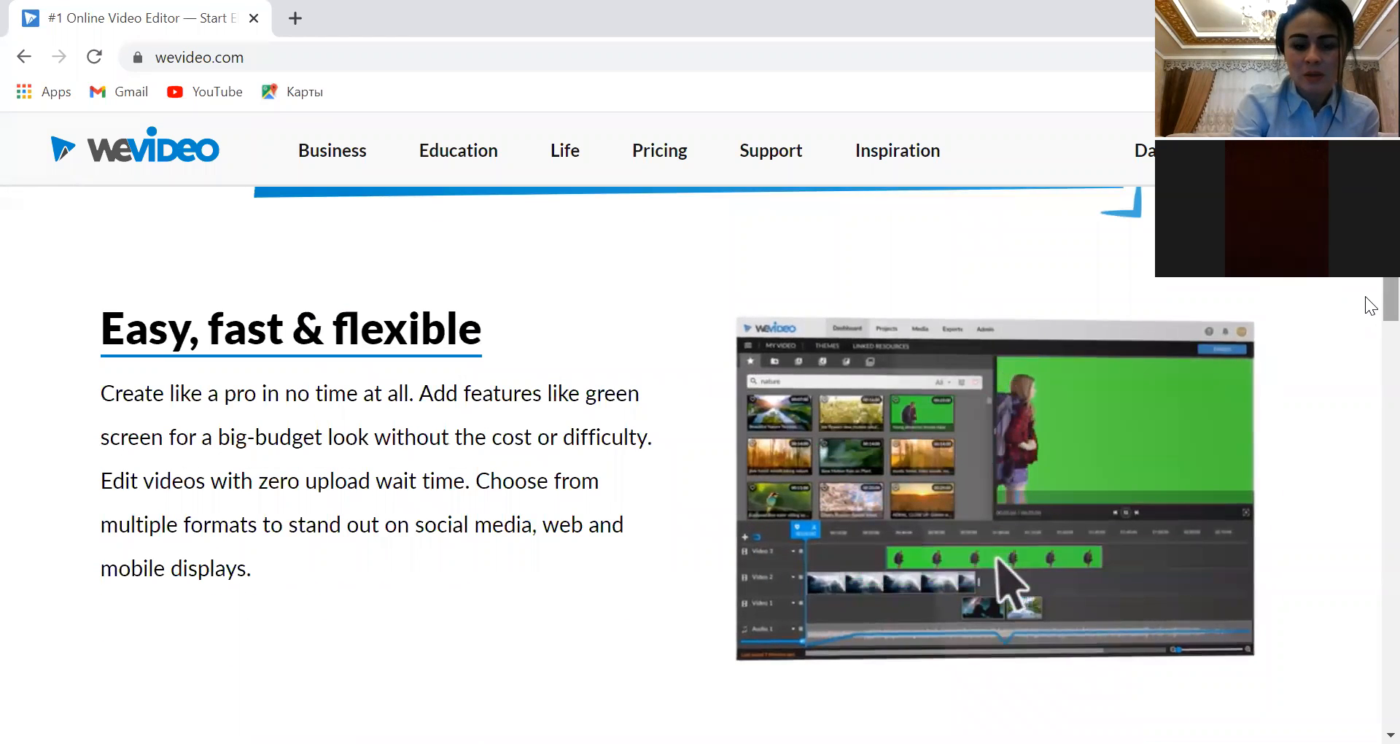
{"action": "scroll", "coordinate": [1371, 305], "scroll_direction": "up", "scroll_amount": 10}
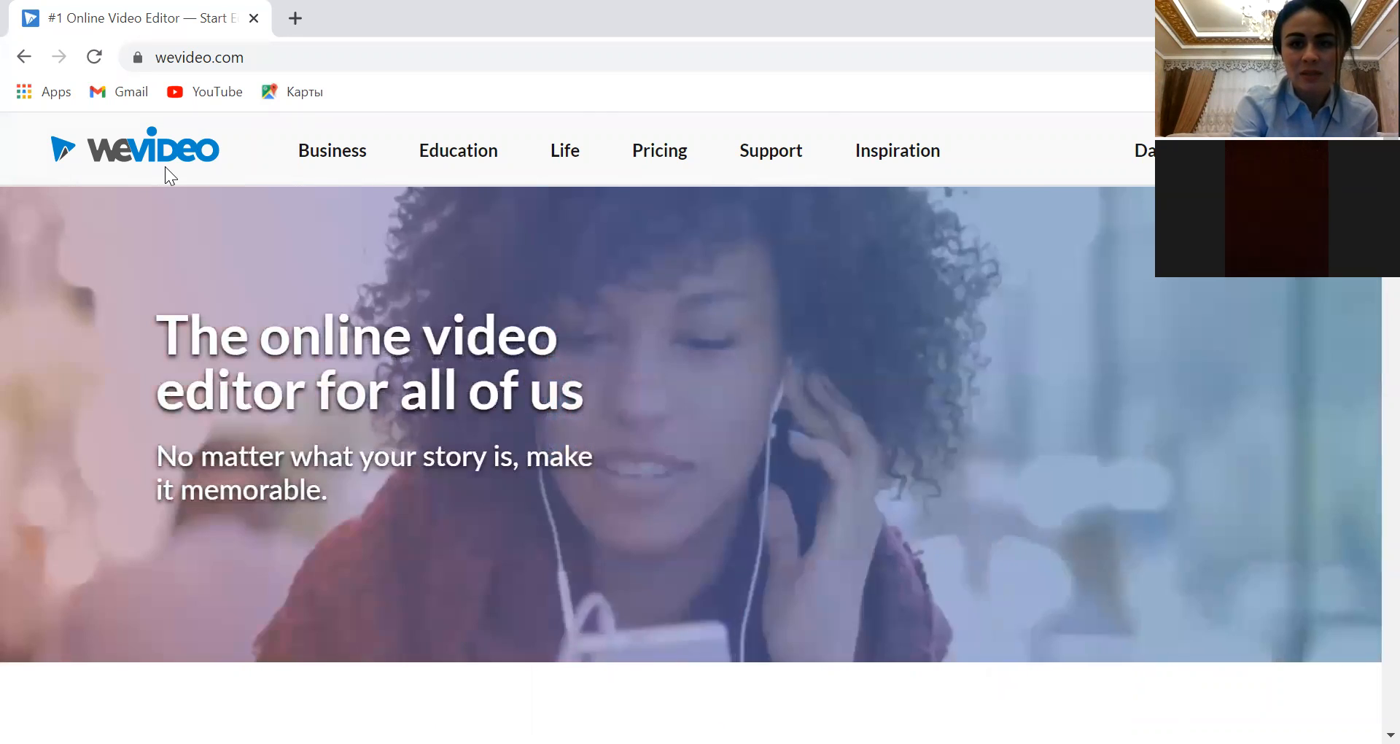
Return to the account hub and review the uploaded media and the exported videos
{"action": "left_click", "coordinate": [164, 156]}
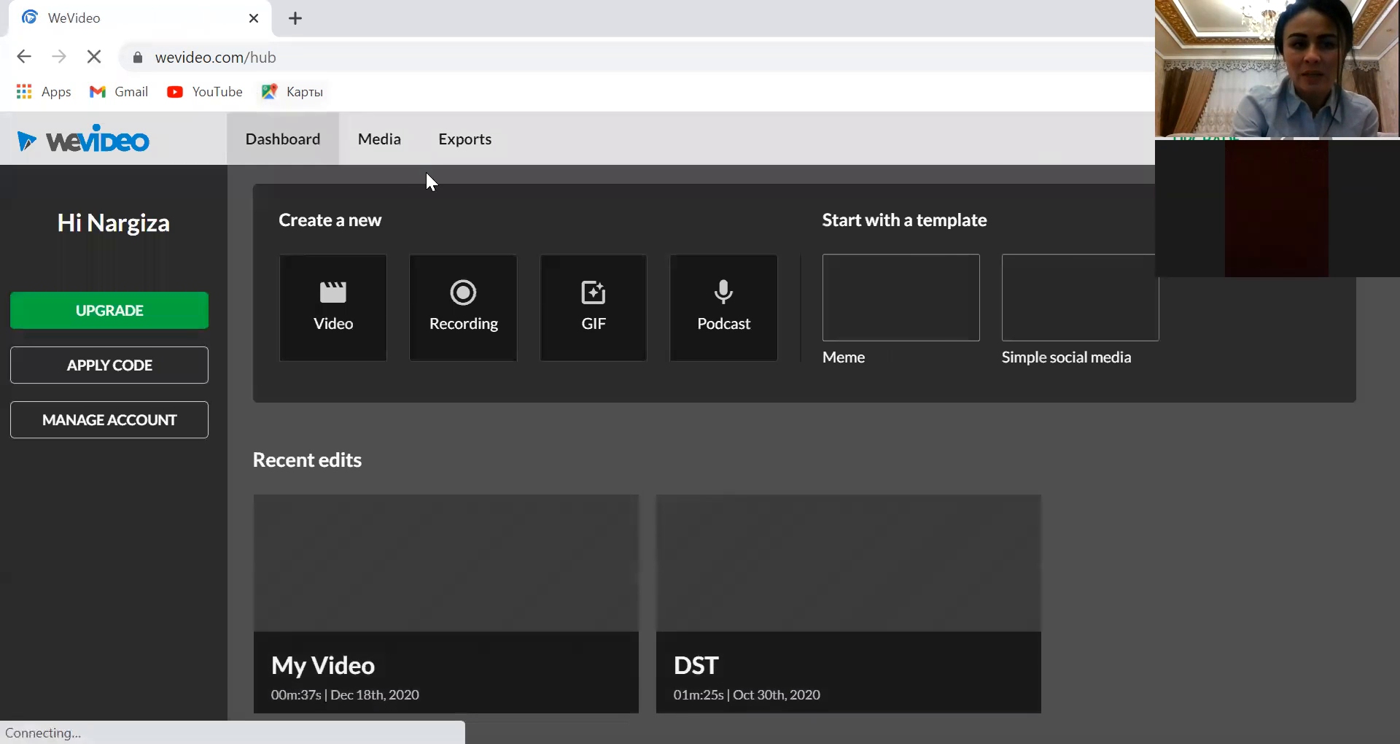
{"action": "left_click", "coordinate": [387, 138]}
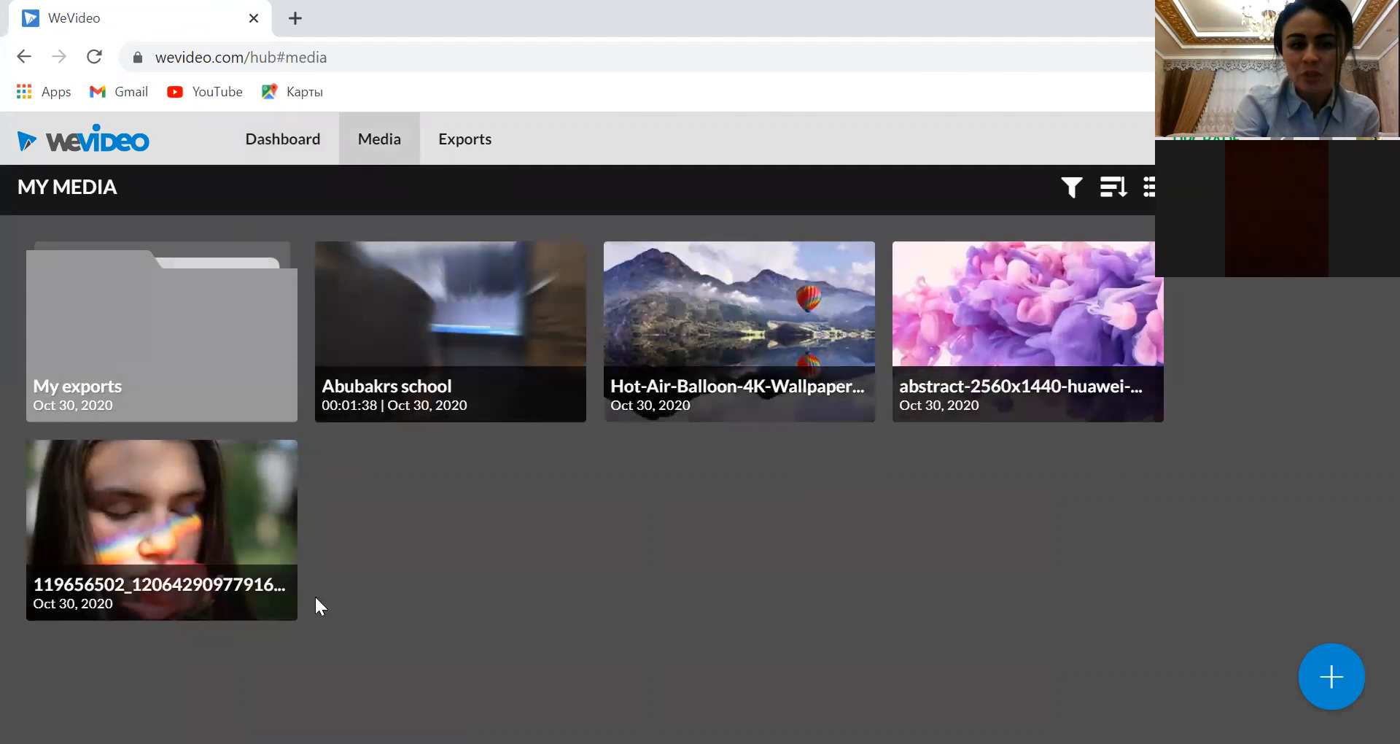
{"action": "left_click", "coordinate": [489, 142]}
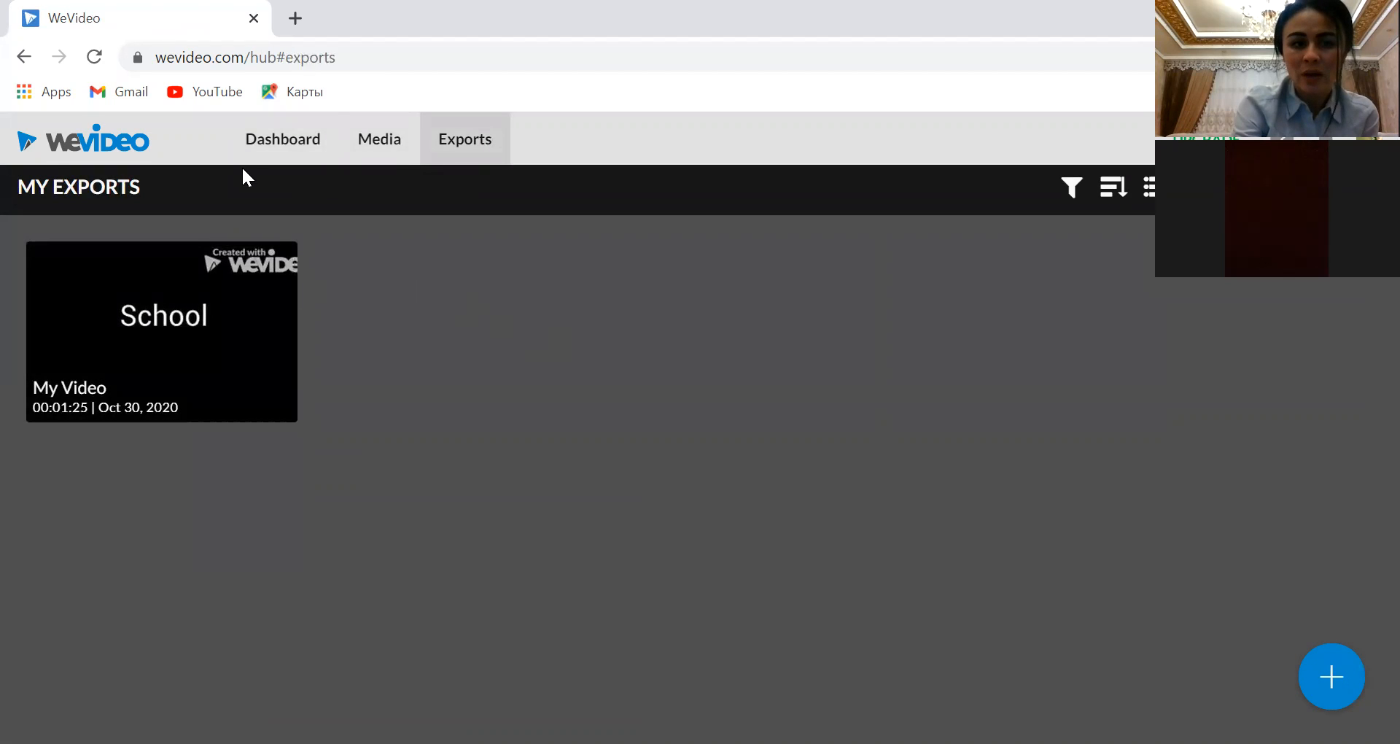
Create a new video from the dashboard in Horizontal 16:9 format and start editing it
{"action": "left_click", "coordinate": [273, 139]}
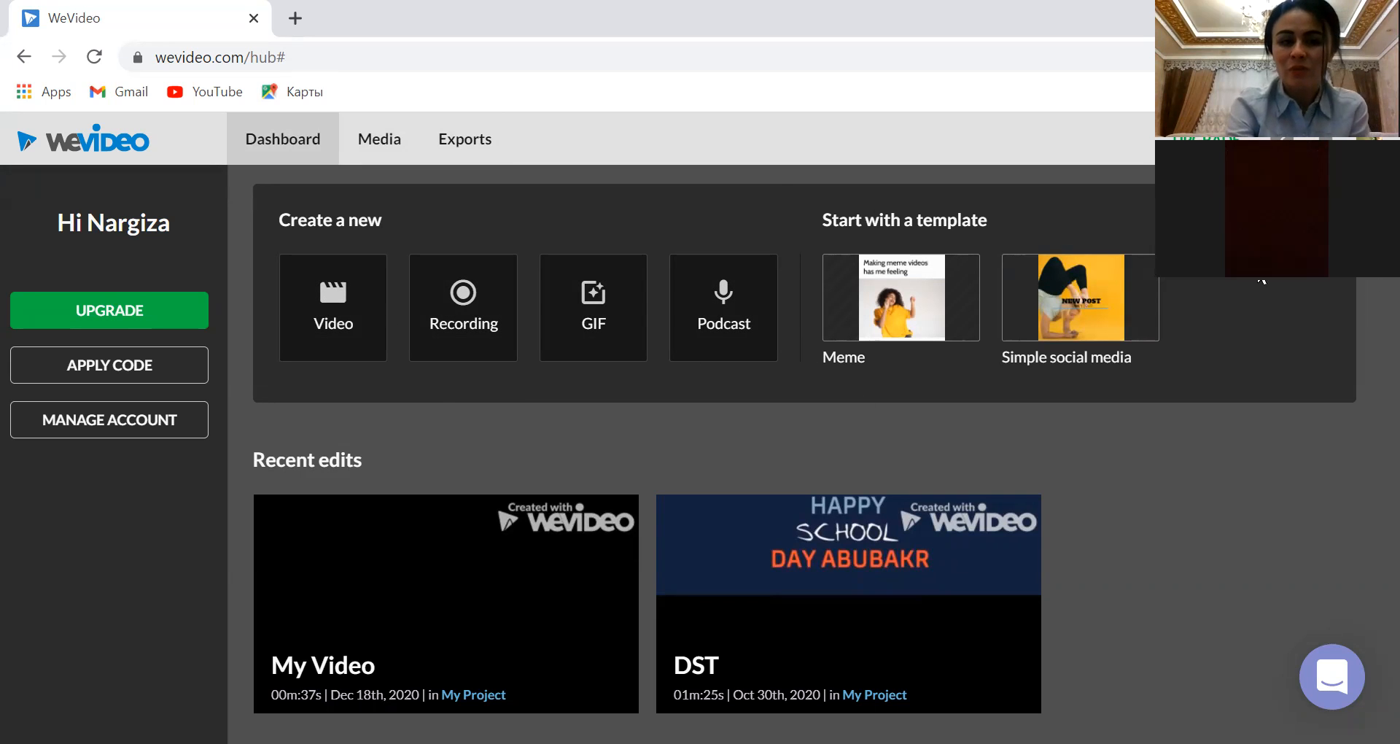
{"action": "left_click", "coordinate": [347, 315]}
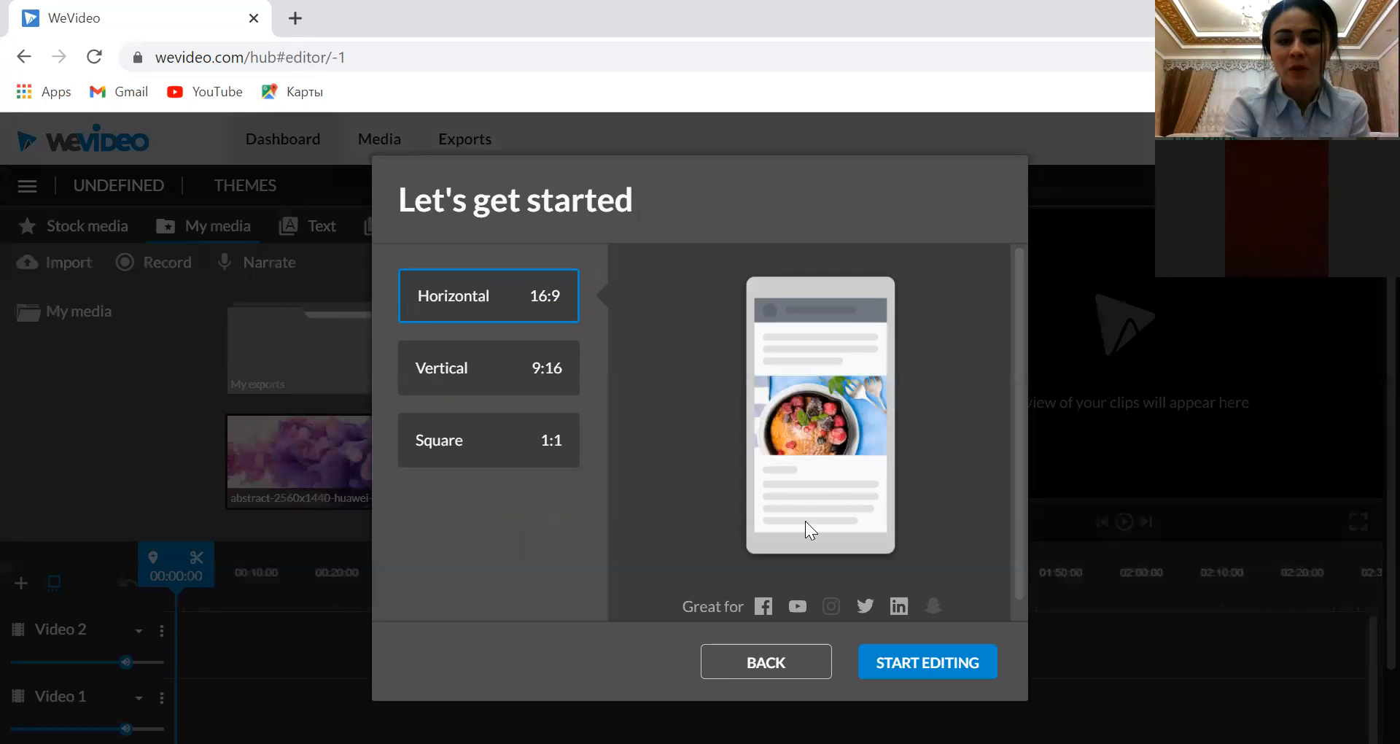
{"action": "left_click", "coordinate": [894, 663]}
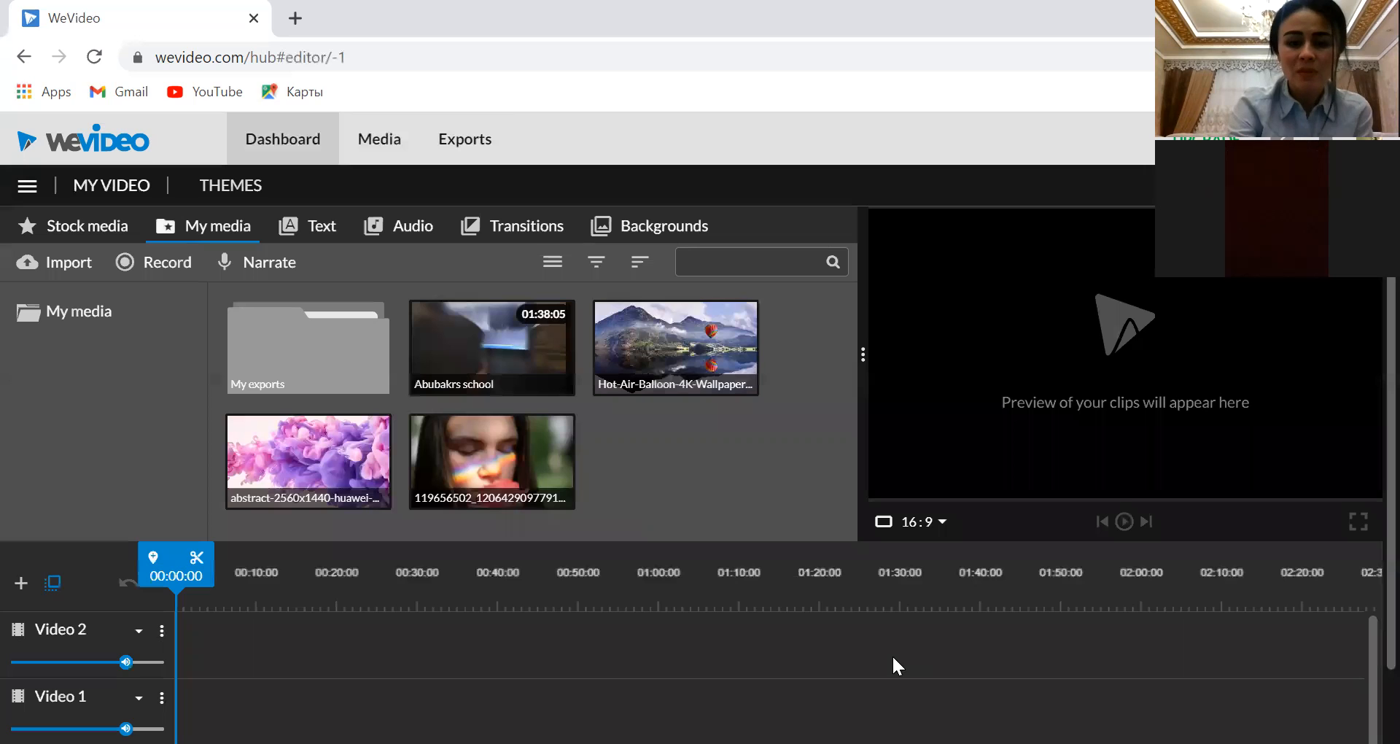
Import the sphere sunset wallpaper image from the Downloads folder and place it at the start of the Video 2 track
{"action": "left_click", "coordinate": [67, 266]}
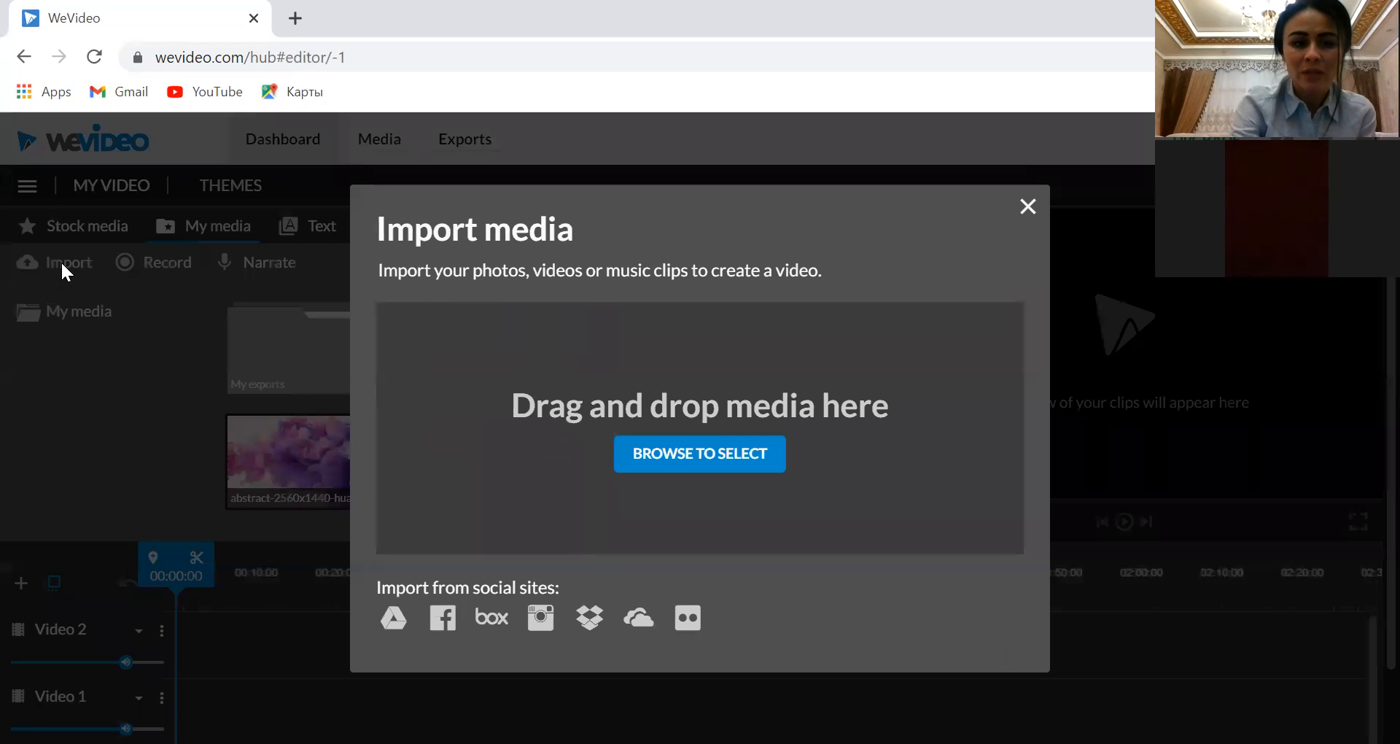
{"action": "left_click", "coordinate": [678, 455]}
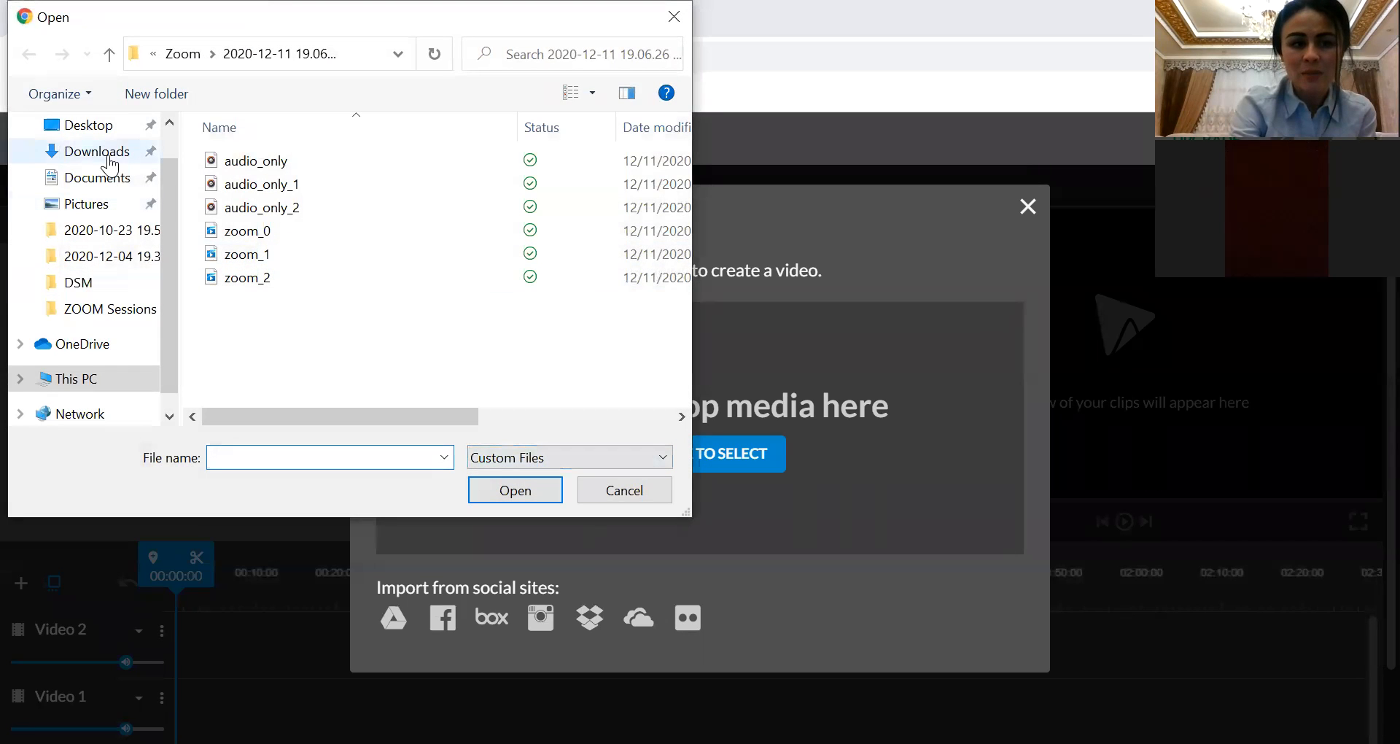
{"action": "left_click", "coordinate": [110, 204]}
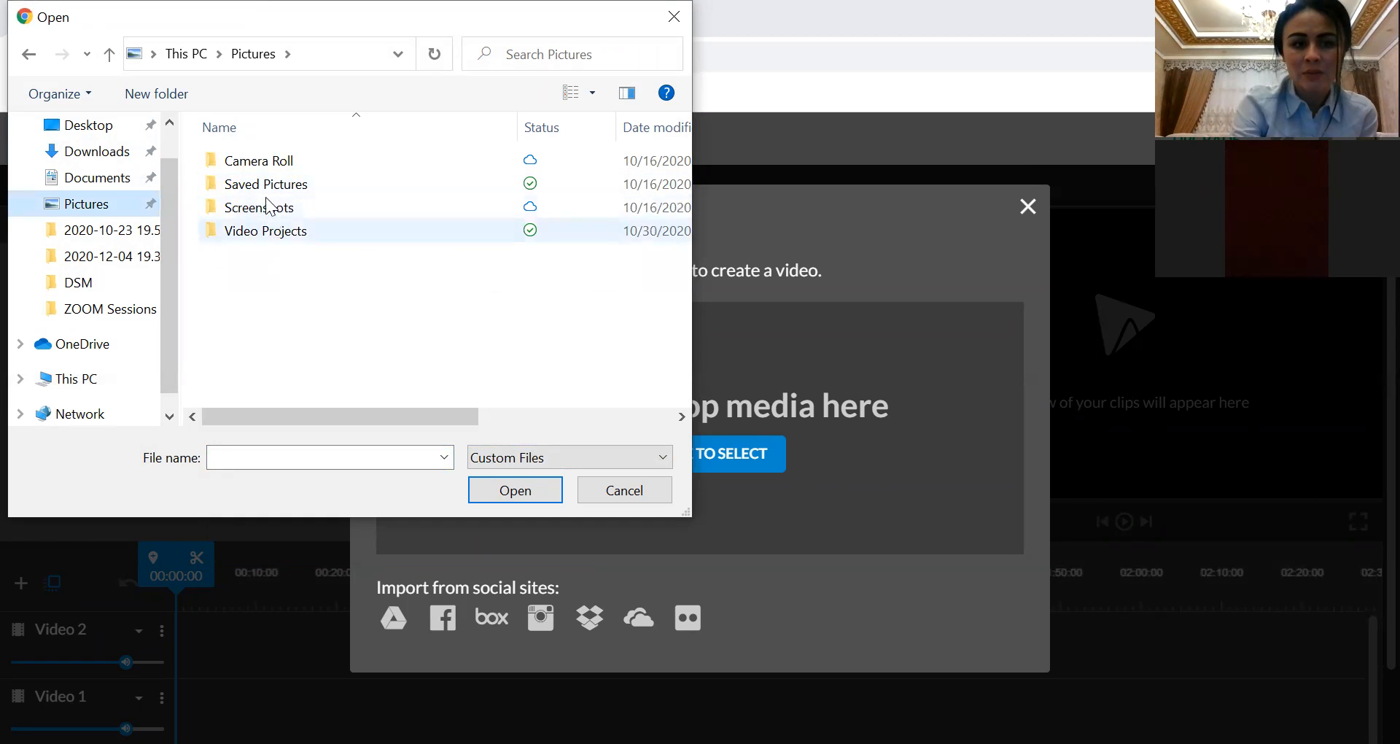
{"action": "double_click", "coordinate": [281, 183]}
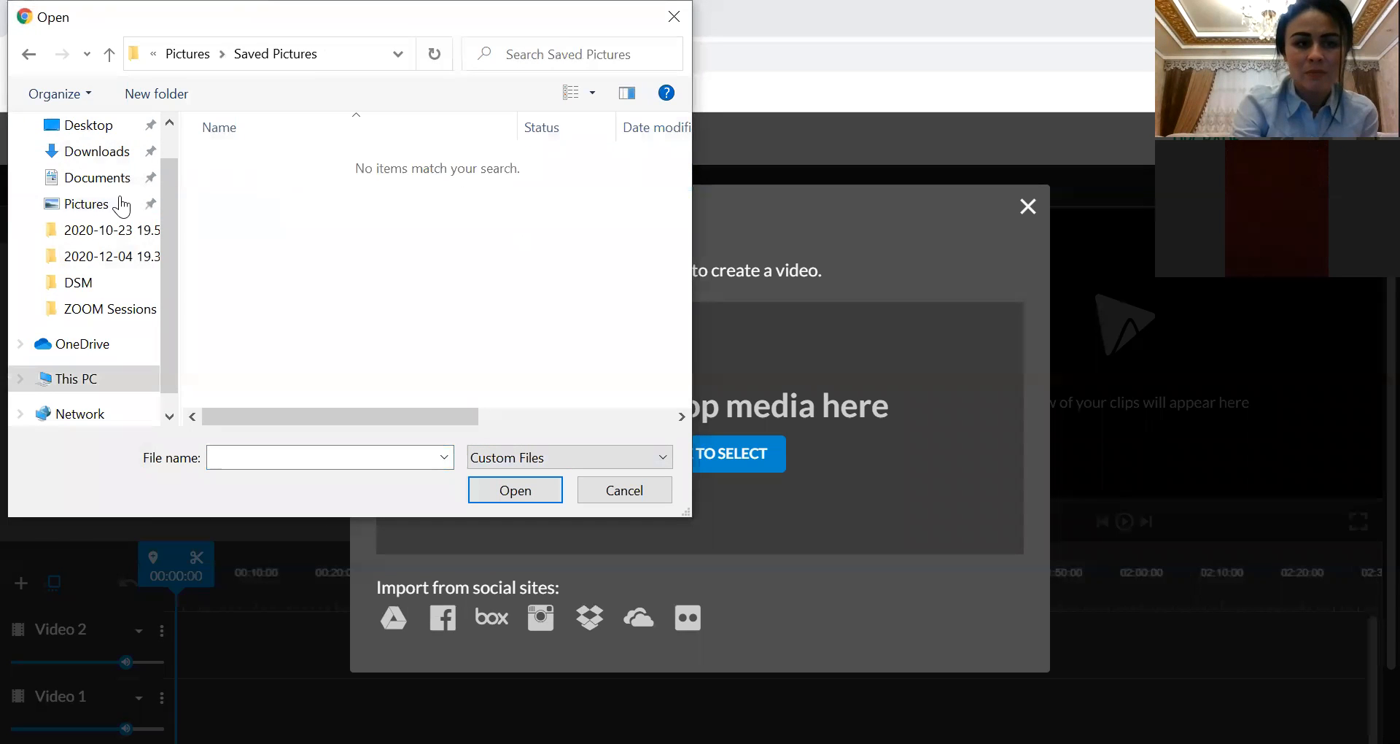
{"action": "left_click", "coordinate": [116, 211]}
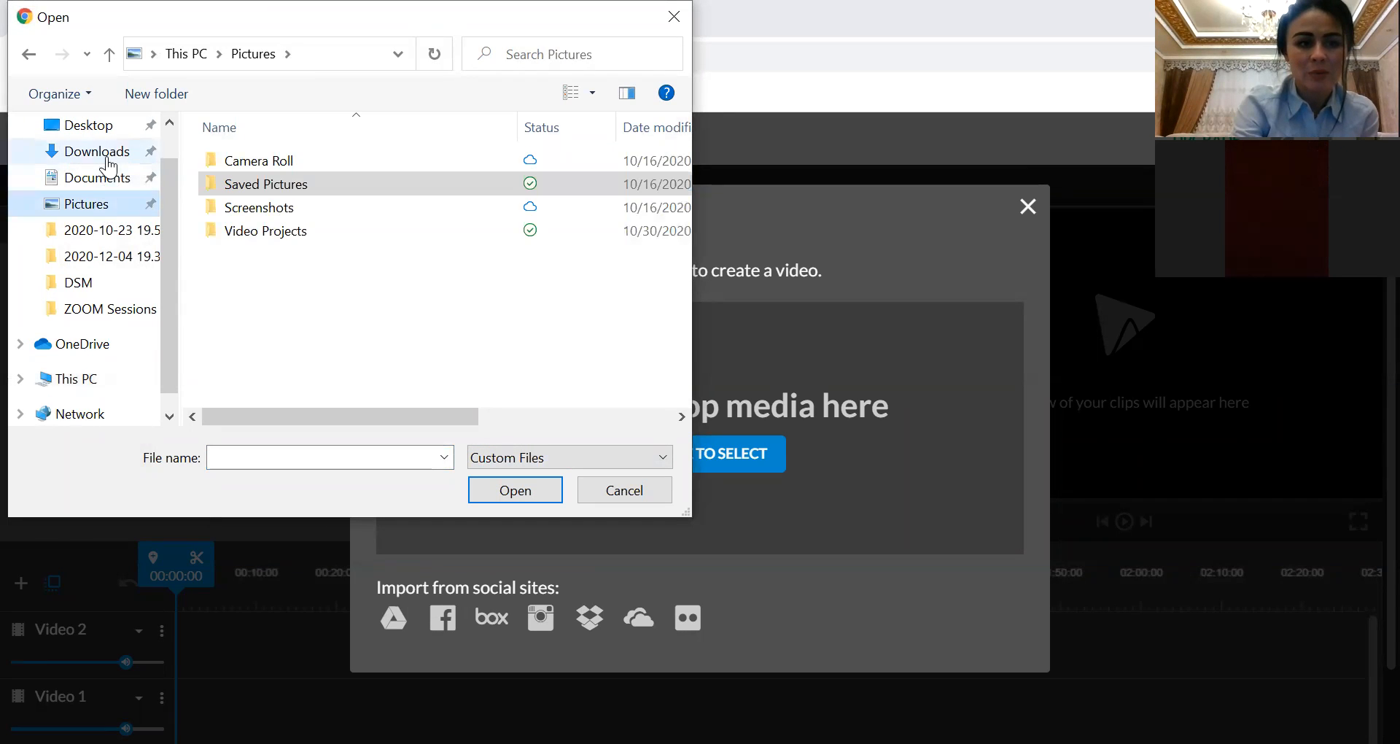
{"action": "left_click", "coordinate": [108, 156]}
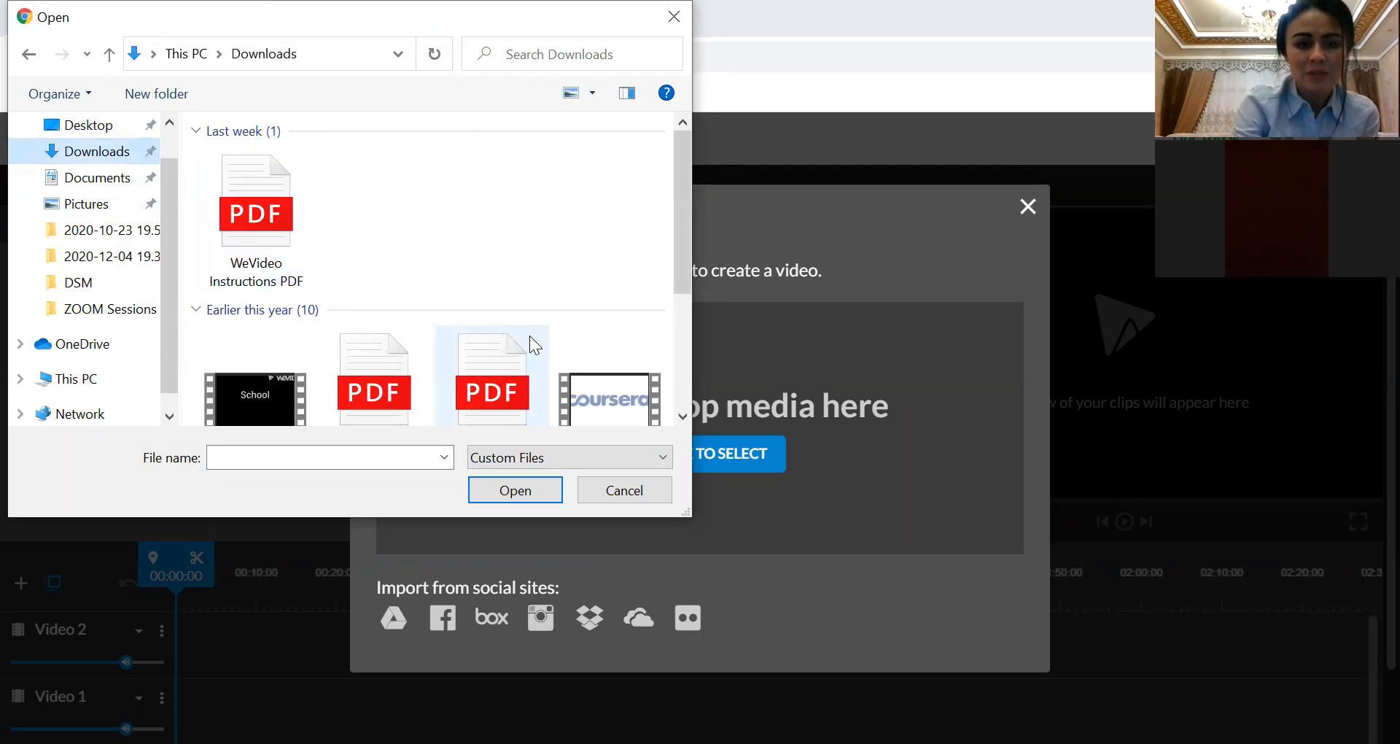
{"action": "scroll", "coordinate": [686, 392], "scroll_direction": "down", "scroll_amount": 3}
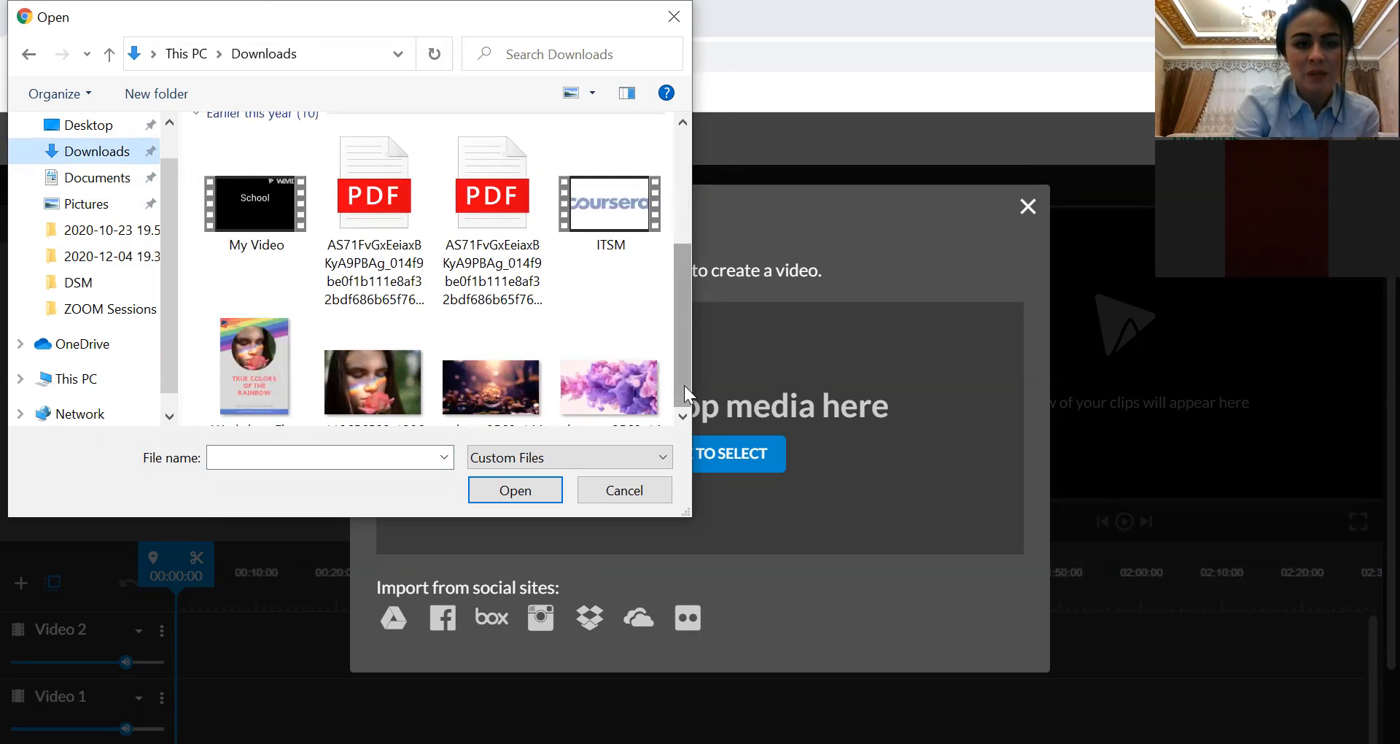
{"action": "left_click", "coordinate": [494, 391]}
{"action": "scroll", "coordinate": [493, 392], "scroll_direction": "down", "scroll_amount": 3}
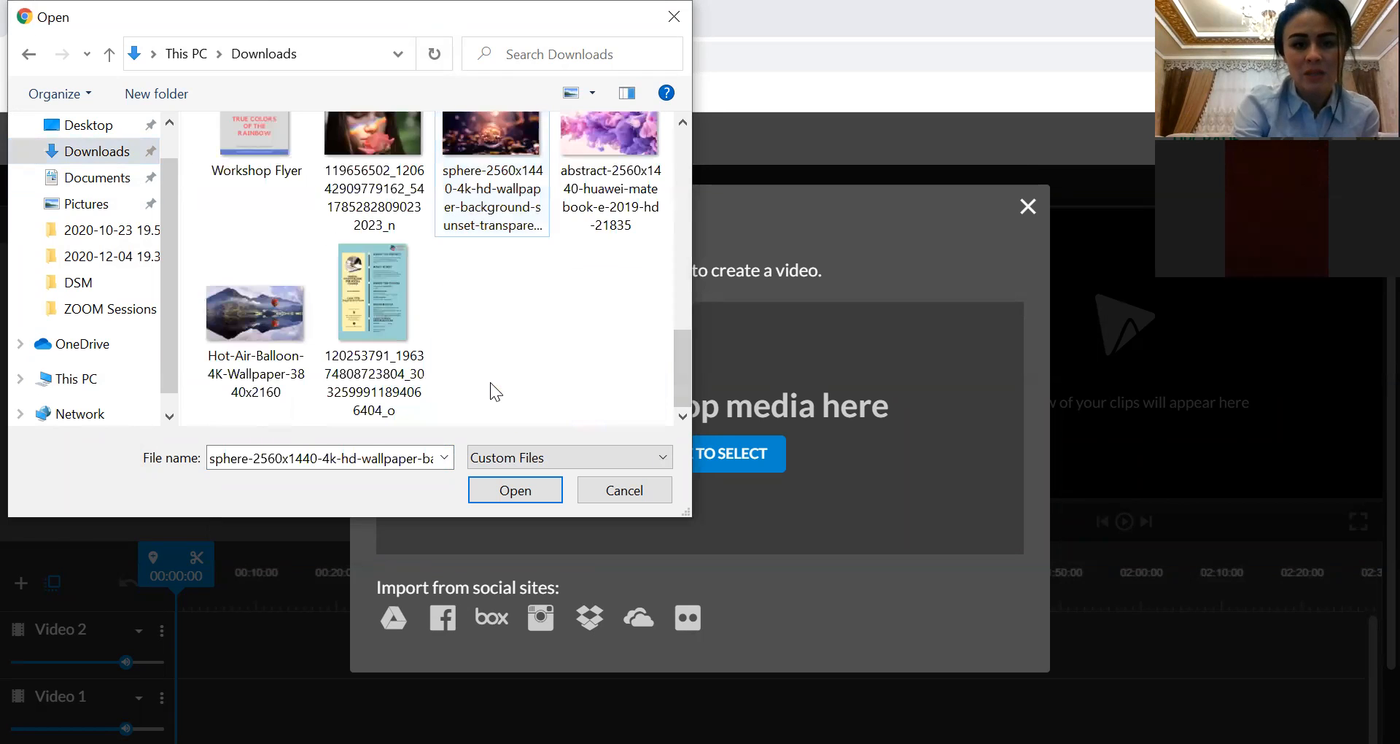
{"action": "left_click", "coordinate": [513, 492]}
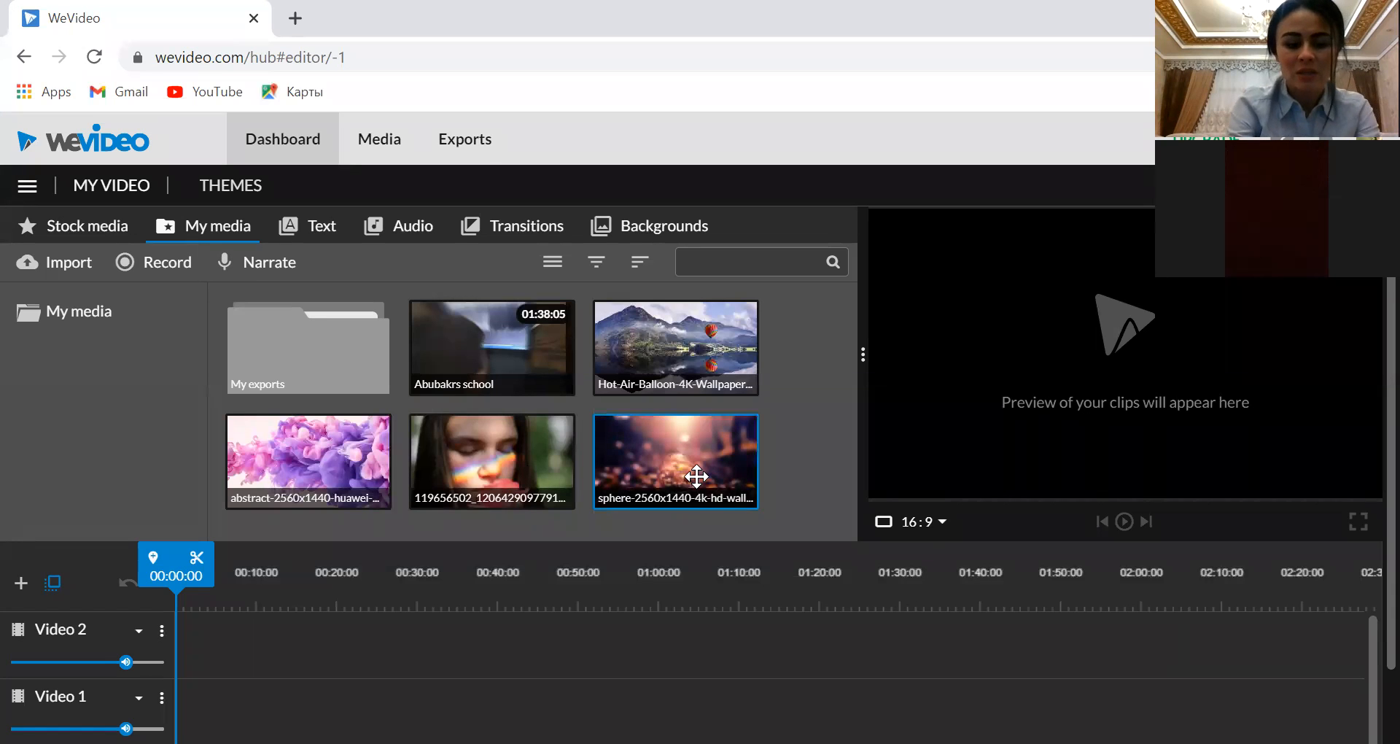
{"action": "left_click_drag", "start_coordinate": [669, 491], "coordinate": [360, 624]}
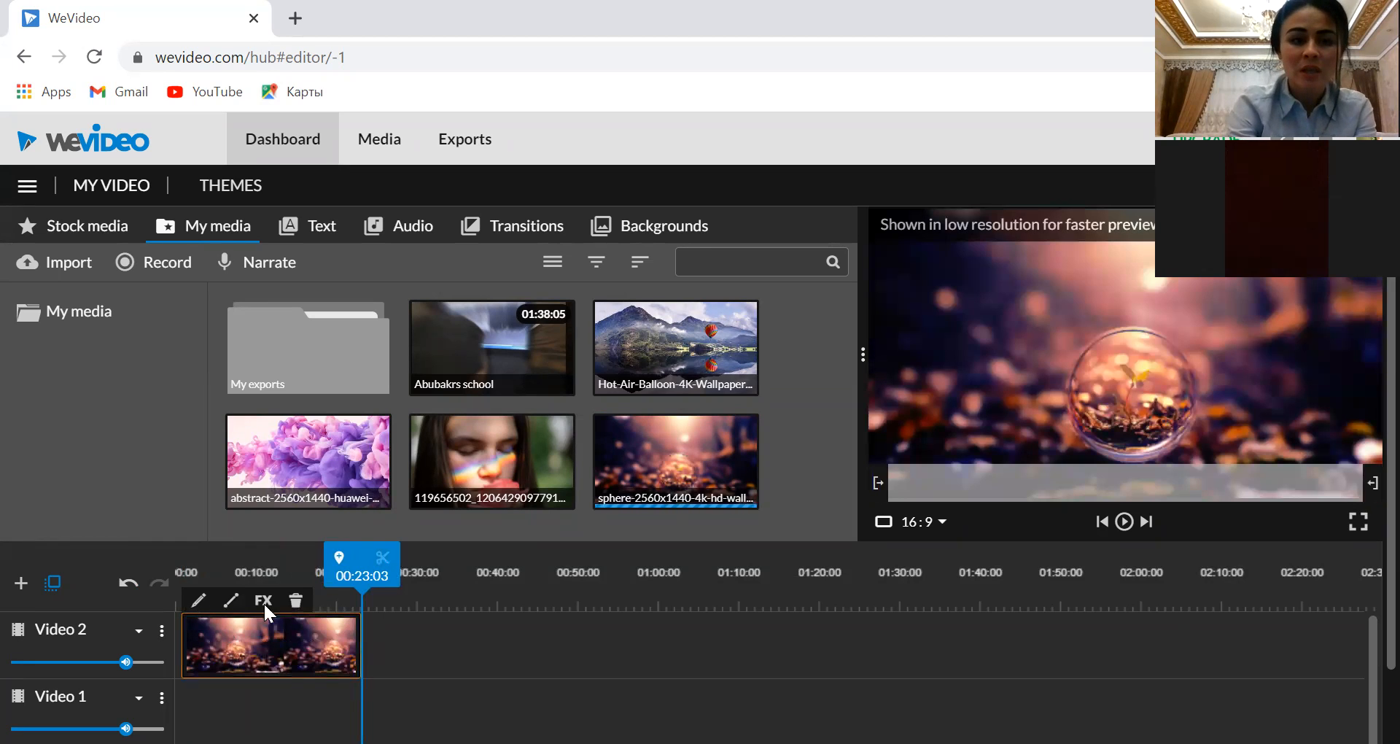
Browse the text titles and free music, and try to add the Inspiration - Mega Music track to the timeline
{"action": "left_click", "coordinate": [320, 234]}
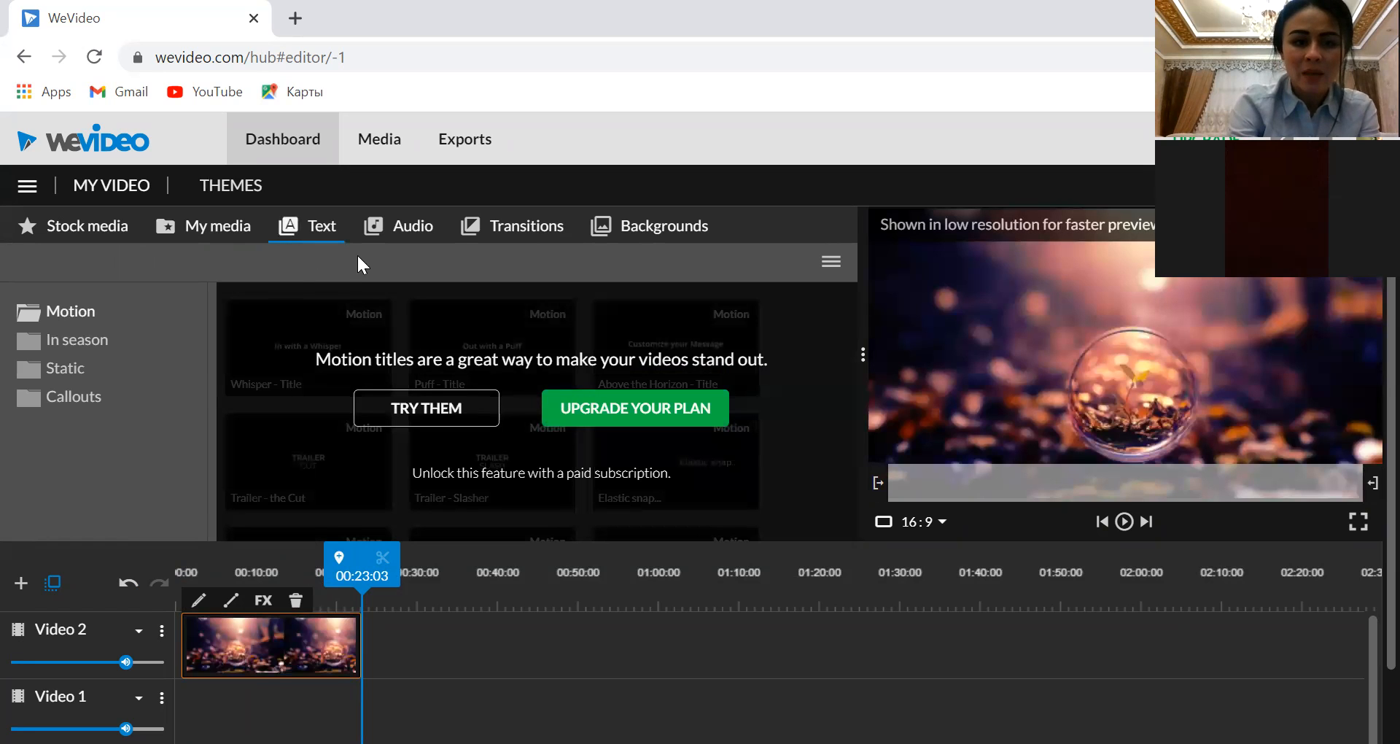
{"action": "left_click", "coordinate": [414, 232]}
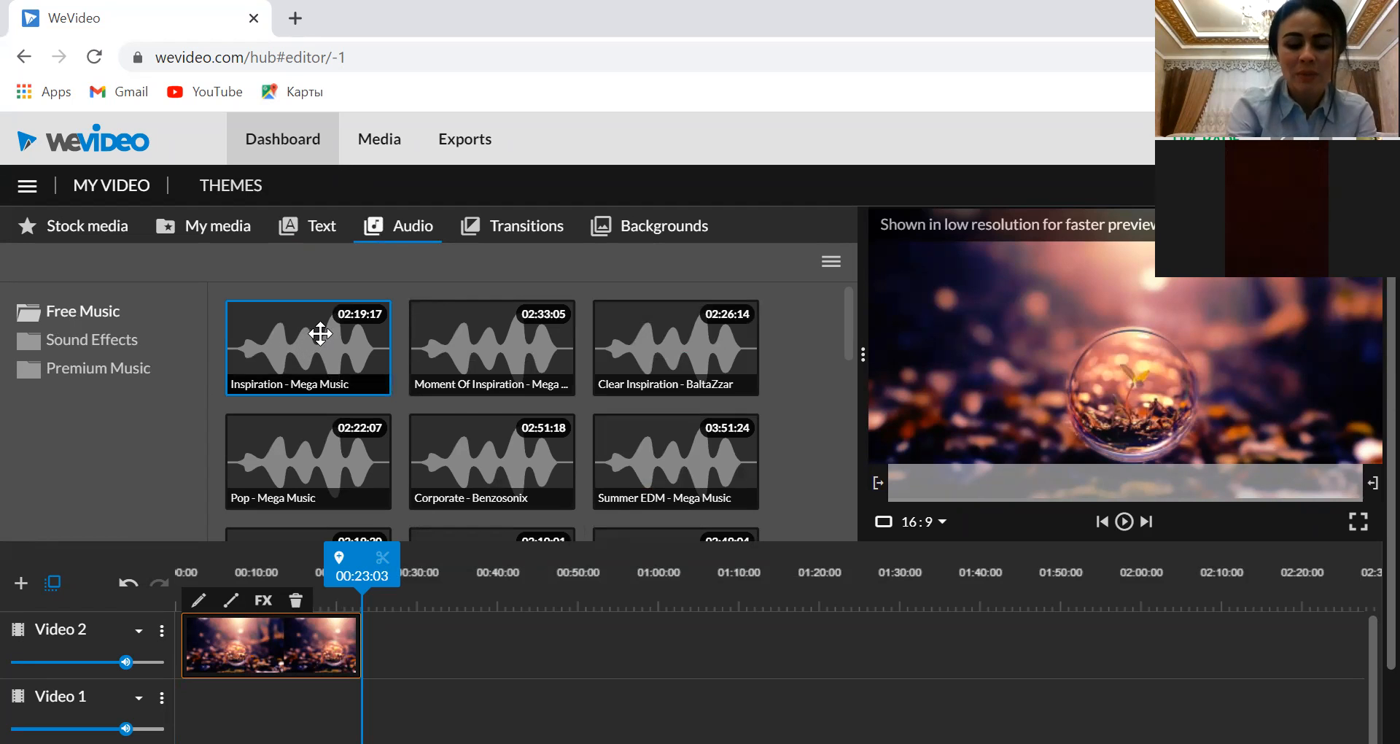
{"action": "left_click_drag", "start_coordinate": [320, 333], "coordinate": [202, 686]}
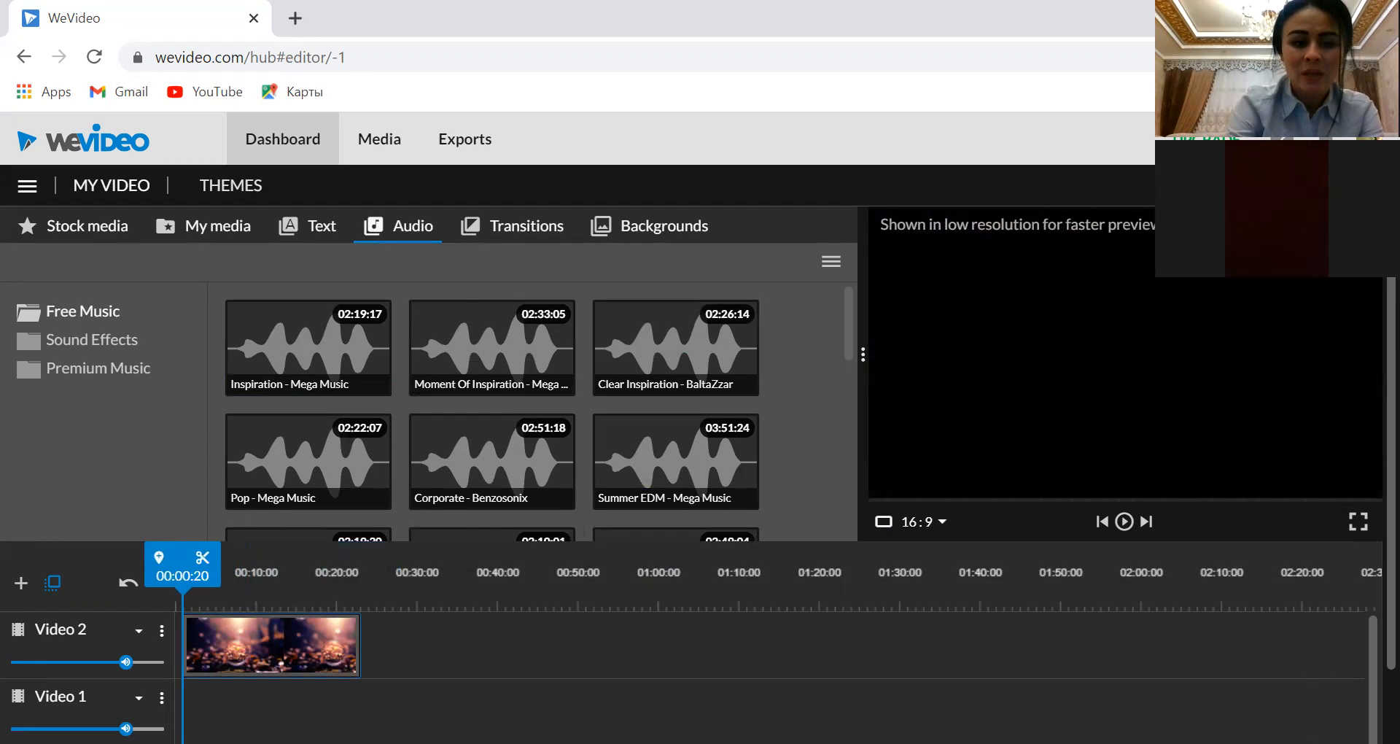
{"action": "left_click_drag", "start_coordinate": [280, 393], "coordinate": [285, 346]}
{"action": "left_click_drag", "start_coordinate": [1006, 494], "coordinate": [719, 470]}
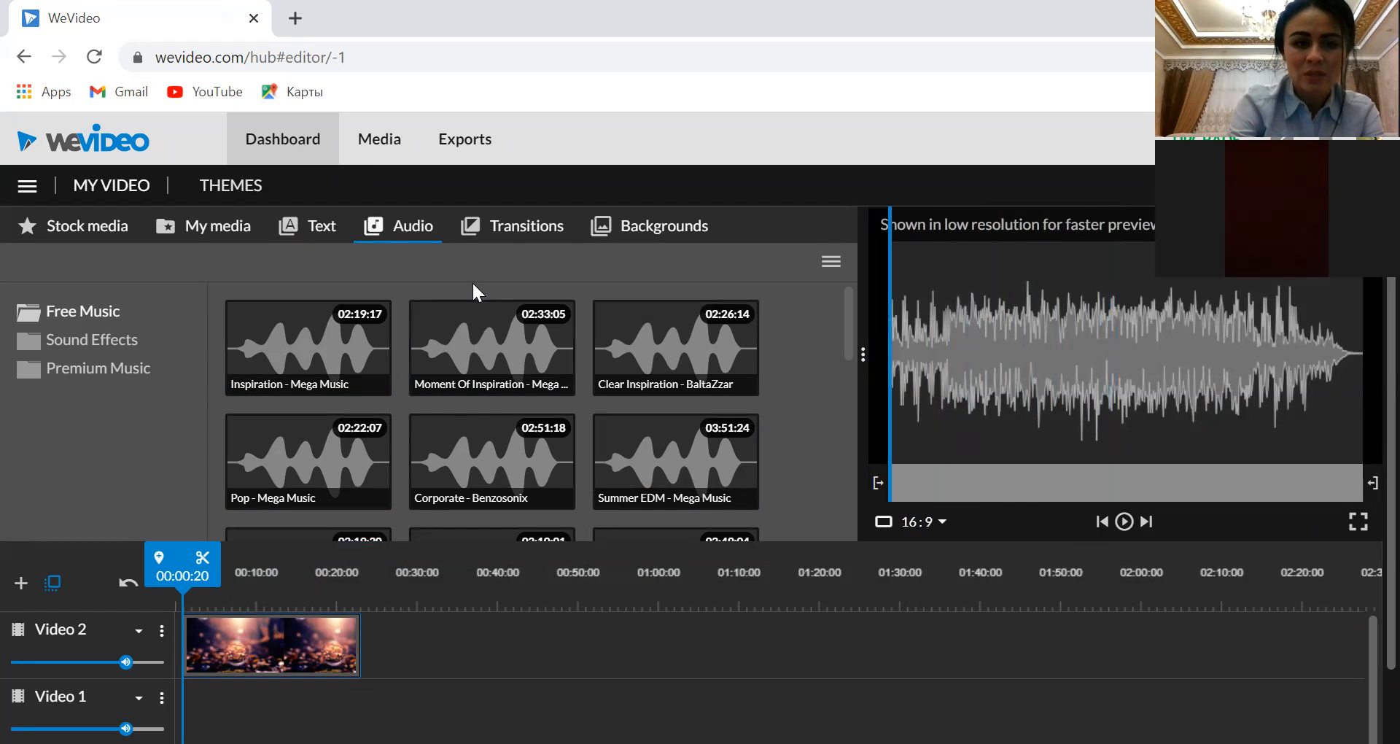
Add a Cross blur transition to the end of the sphere image clip on Video 2
{"action": "left_click", "coordinate": [508, 237]}
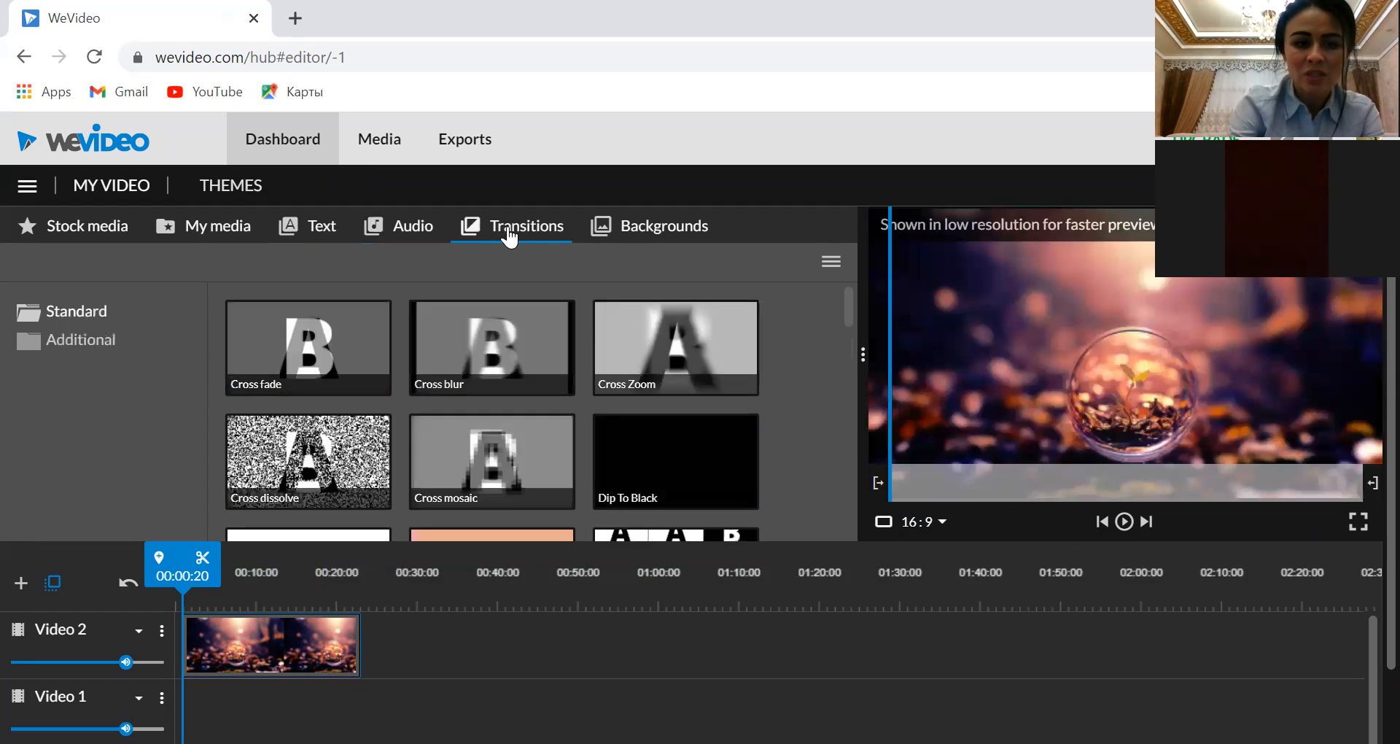
{"action": "left_click", "coordinate": [287, 641]}
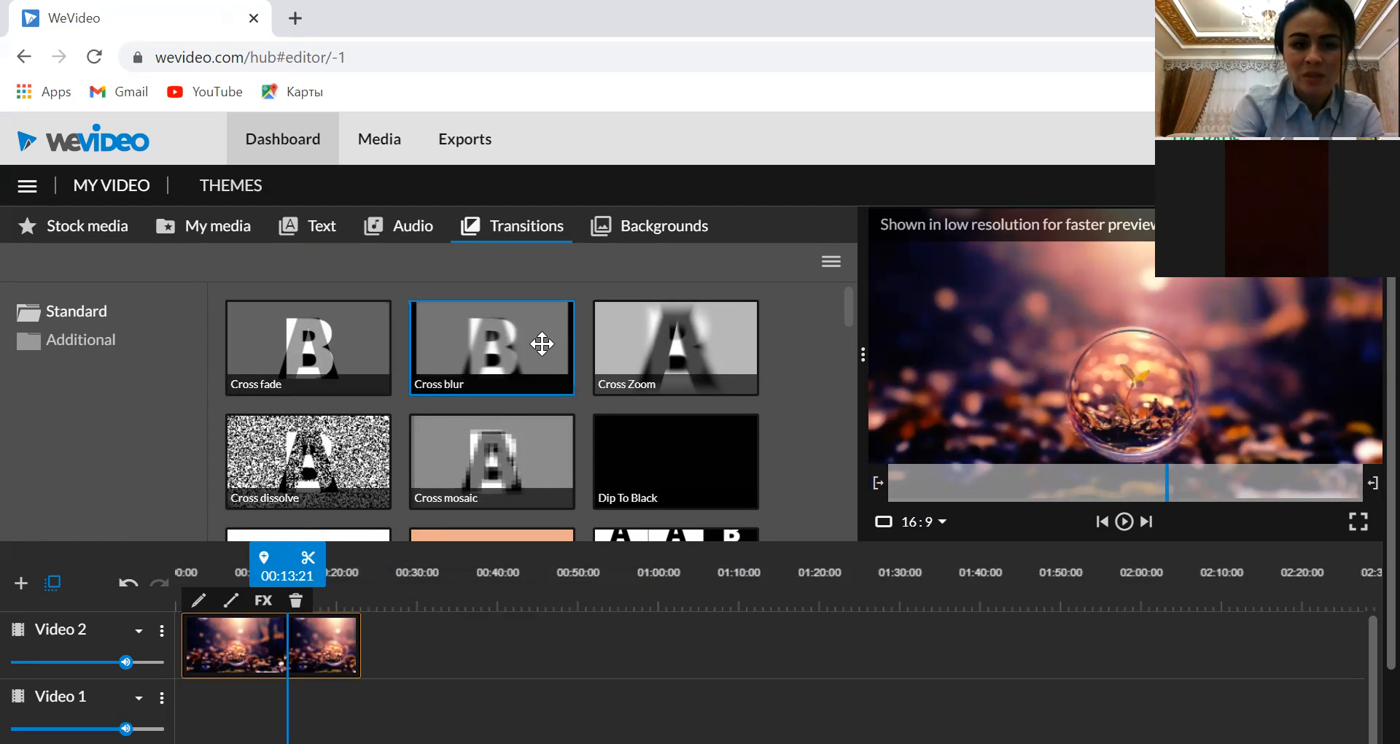
{"action": "mouse_move", "coordinate": [462, 344]}
{"action": "left_mouse_down"}
{"action": "mouse_move", "coordinate": [425, 549]}
{"action": "mouse_move", "coordinate": [387, 650]}
{"action": "left_mouse_up"}
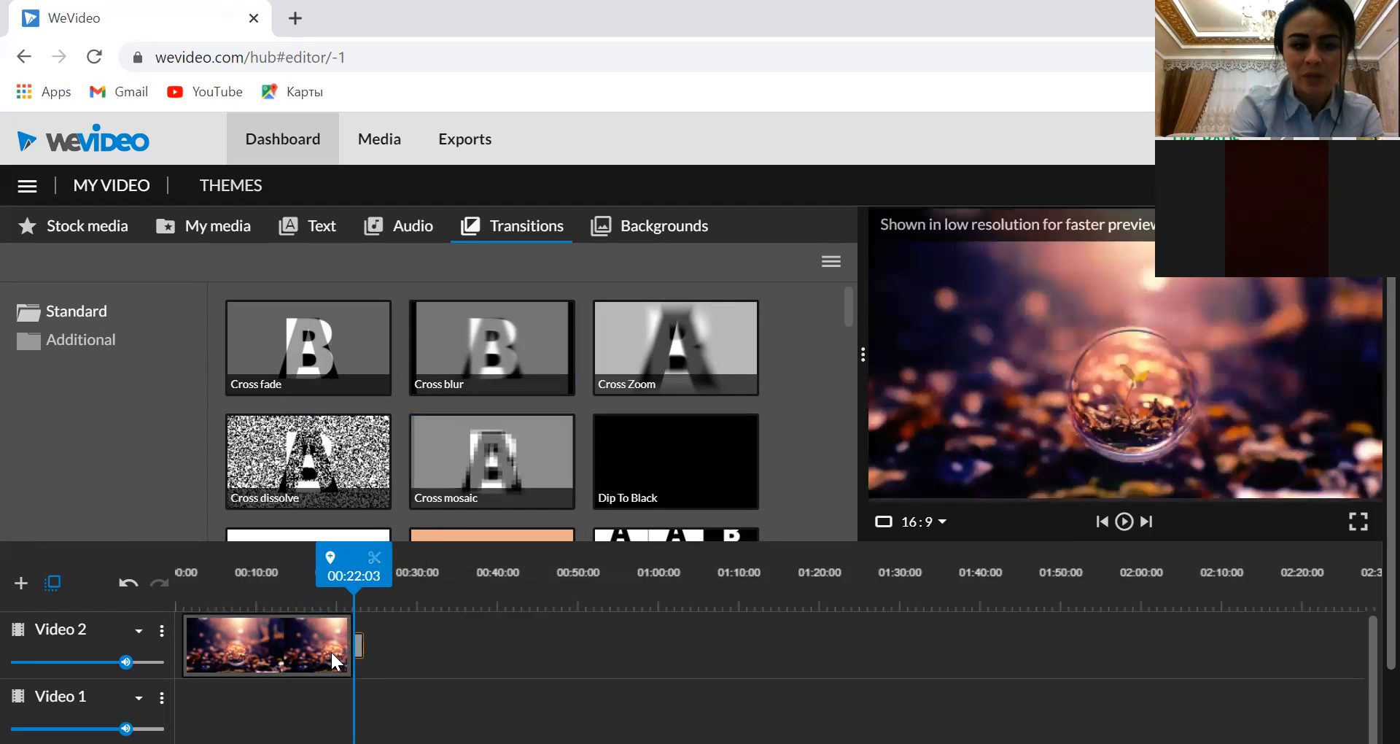
Play the video to preview the clip with its transition, and pause the playback
{"action": "left_click", "coordinate": [1123, 522]}
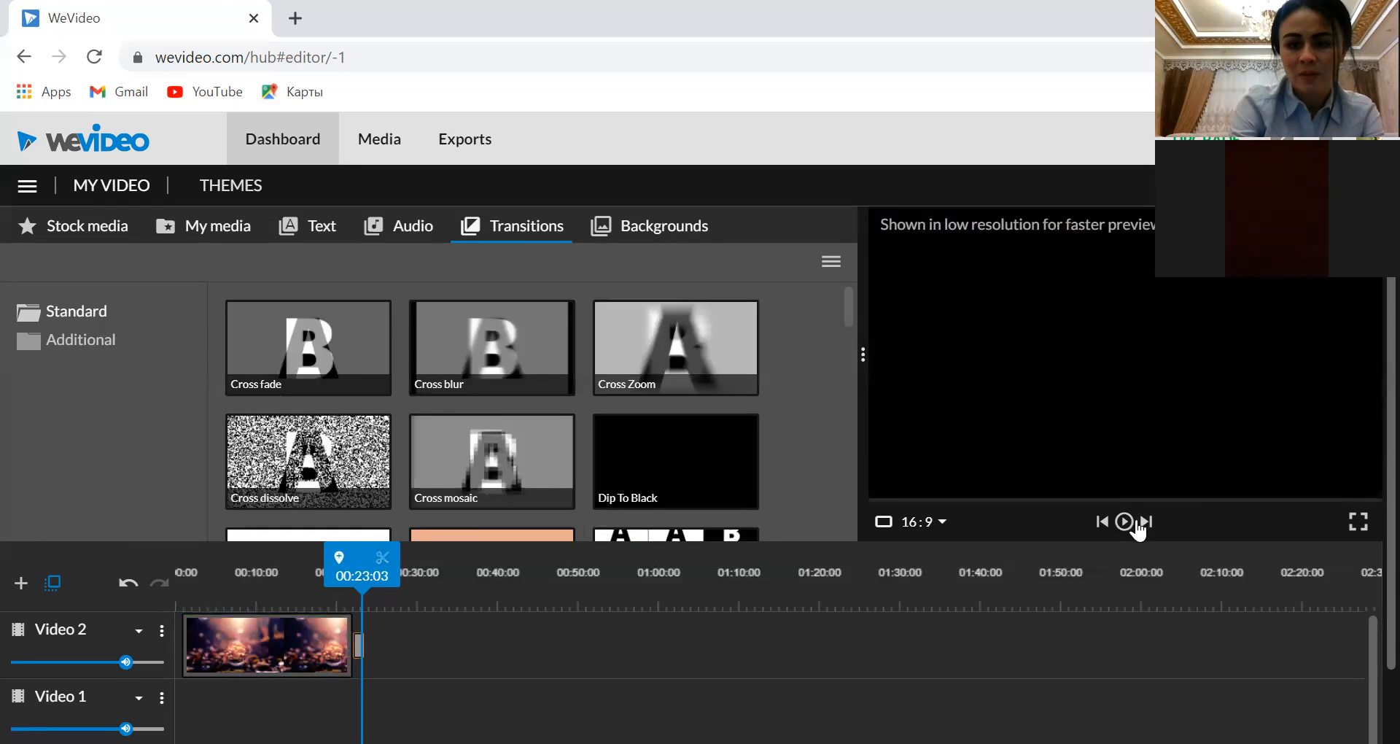
{"action": "left_click", "coordinate": [1123, 522]}
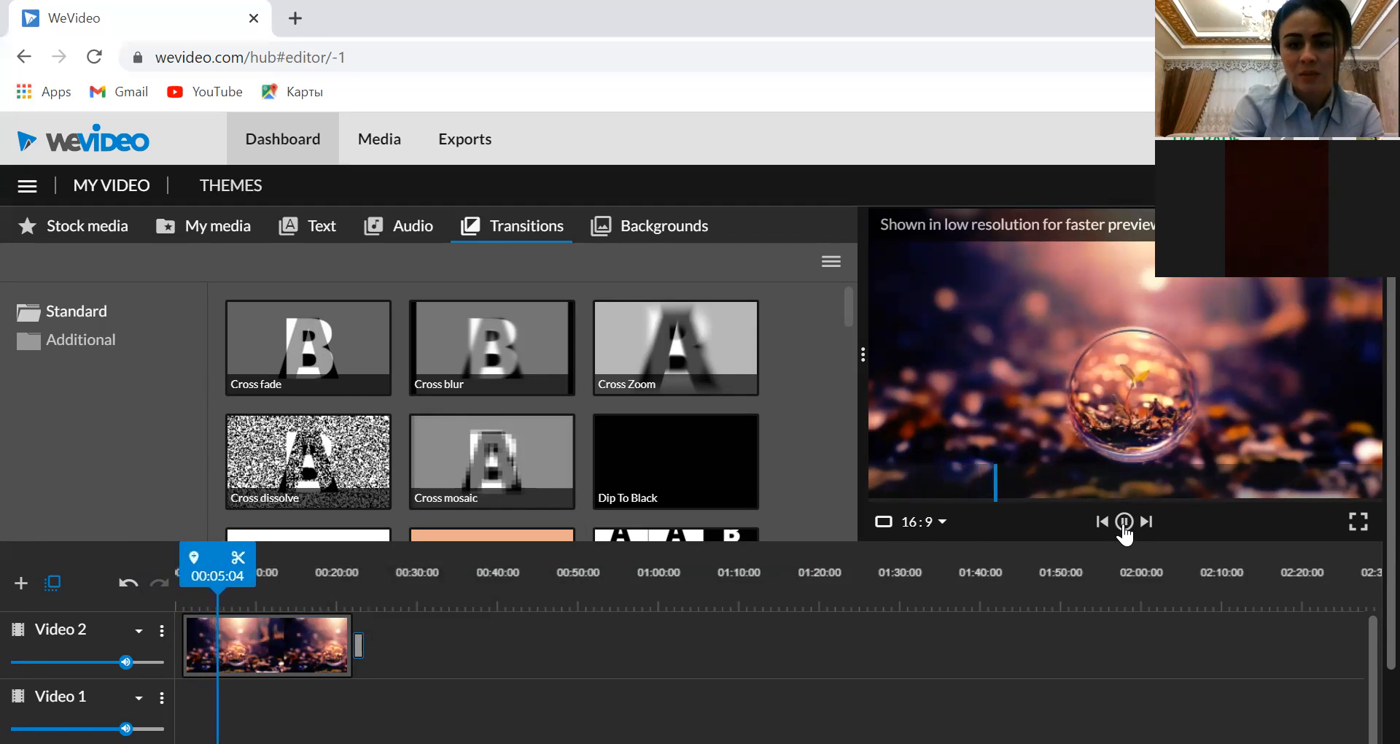
{"action": "key", "text": "space"}
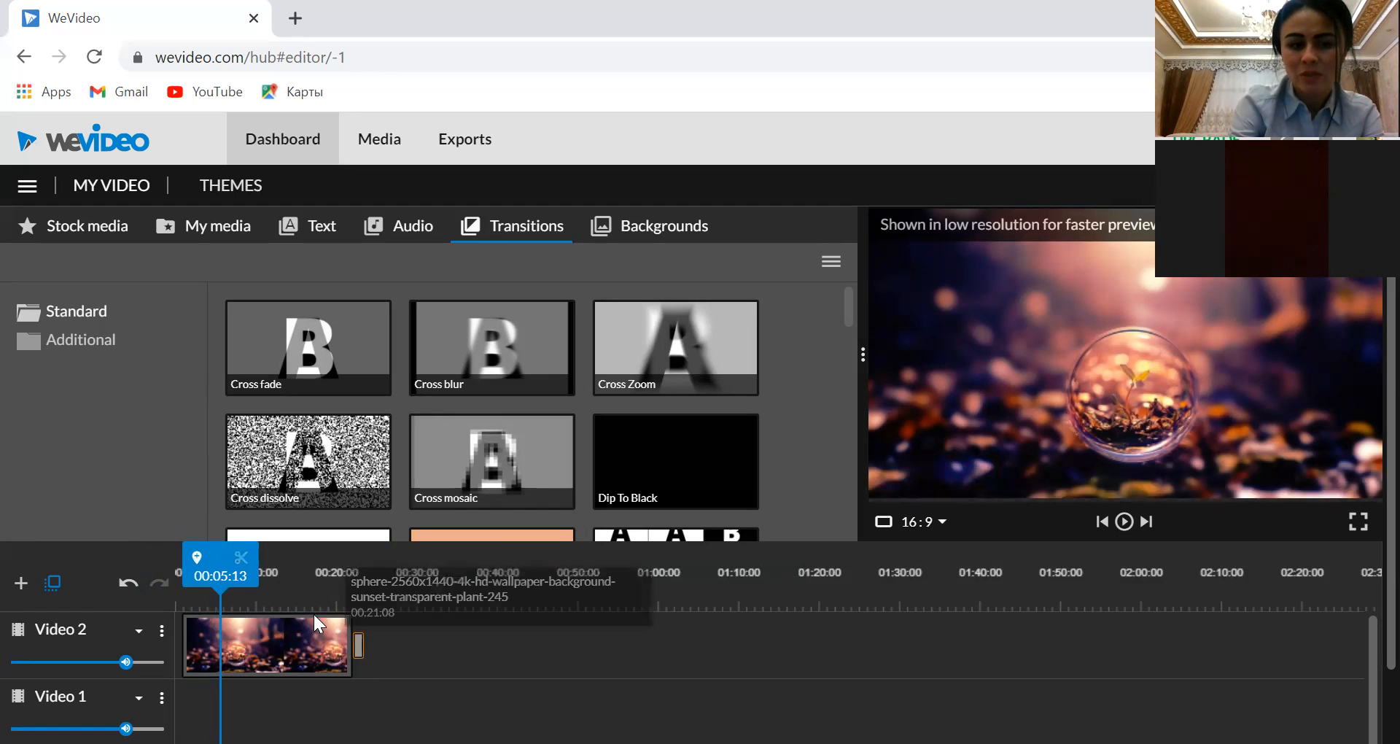
Shorten the sphere clip on Video 2 to end at about 00:07:09 and play the video from the start
{"action": "left_click_drag", "start_coordinate": [344, 618], "coordinate": [227, 629]}
{"action": "left_click", "coordinate": [344, 625]}
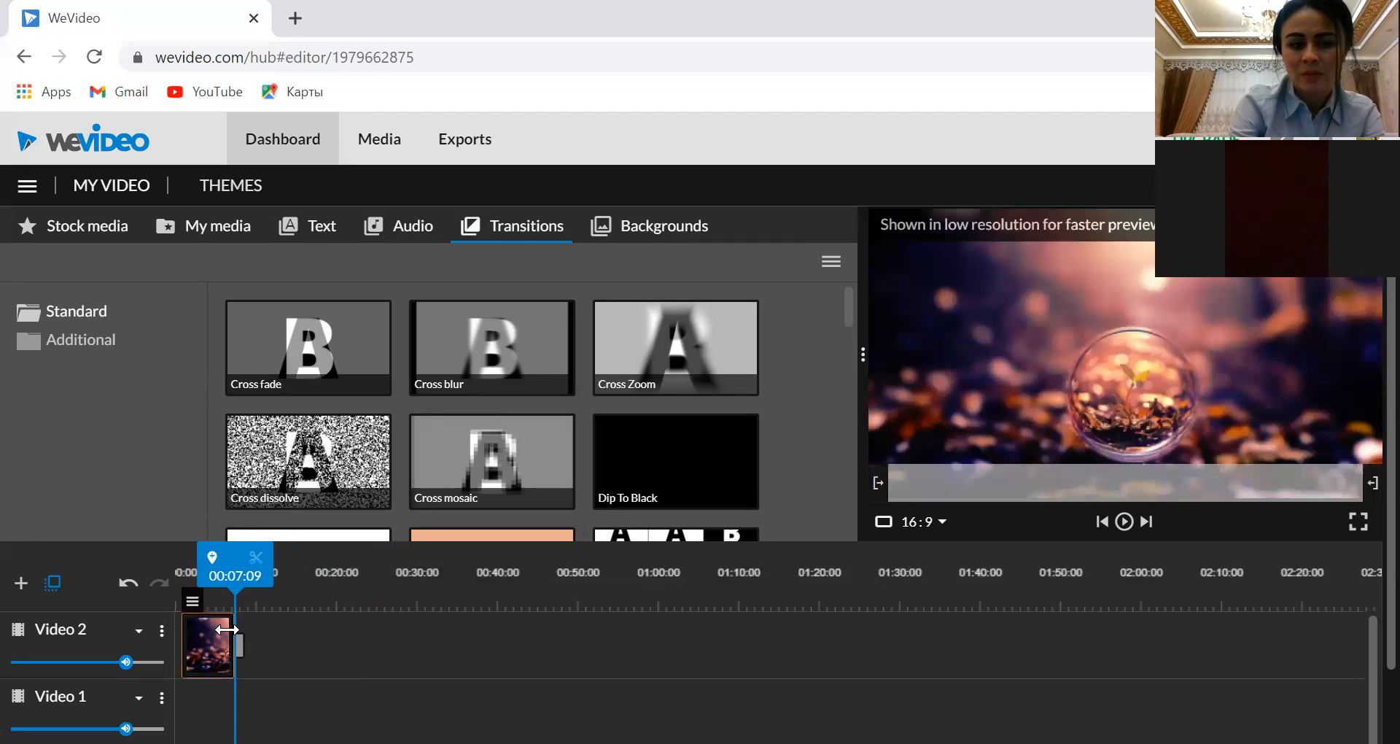
{"action": "left_click_drag", "start_coordinate": [264, 578], "coordinate": [181, 585]}
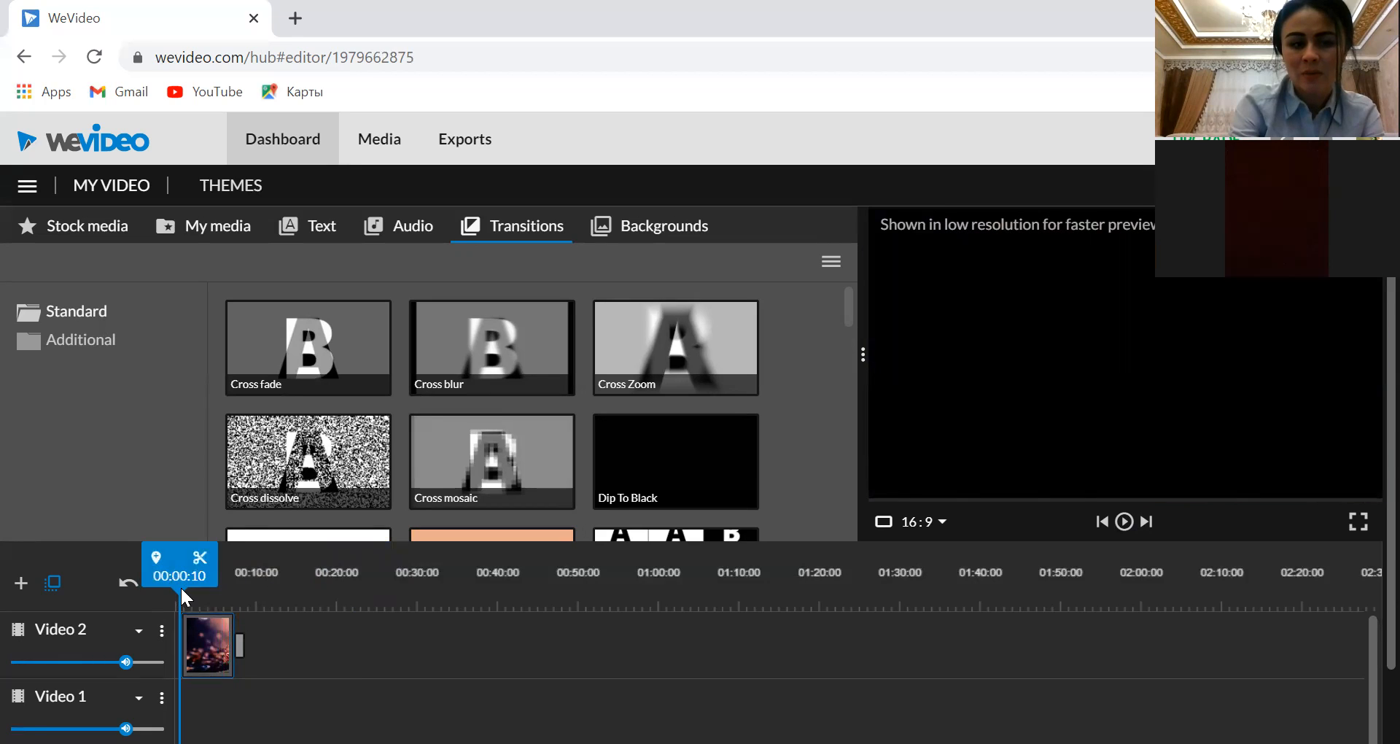
{"action": "left_click", "coordinate": [1125, 522]}
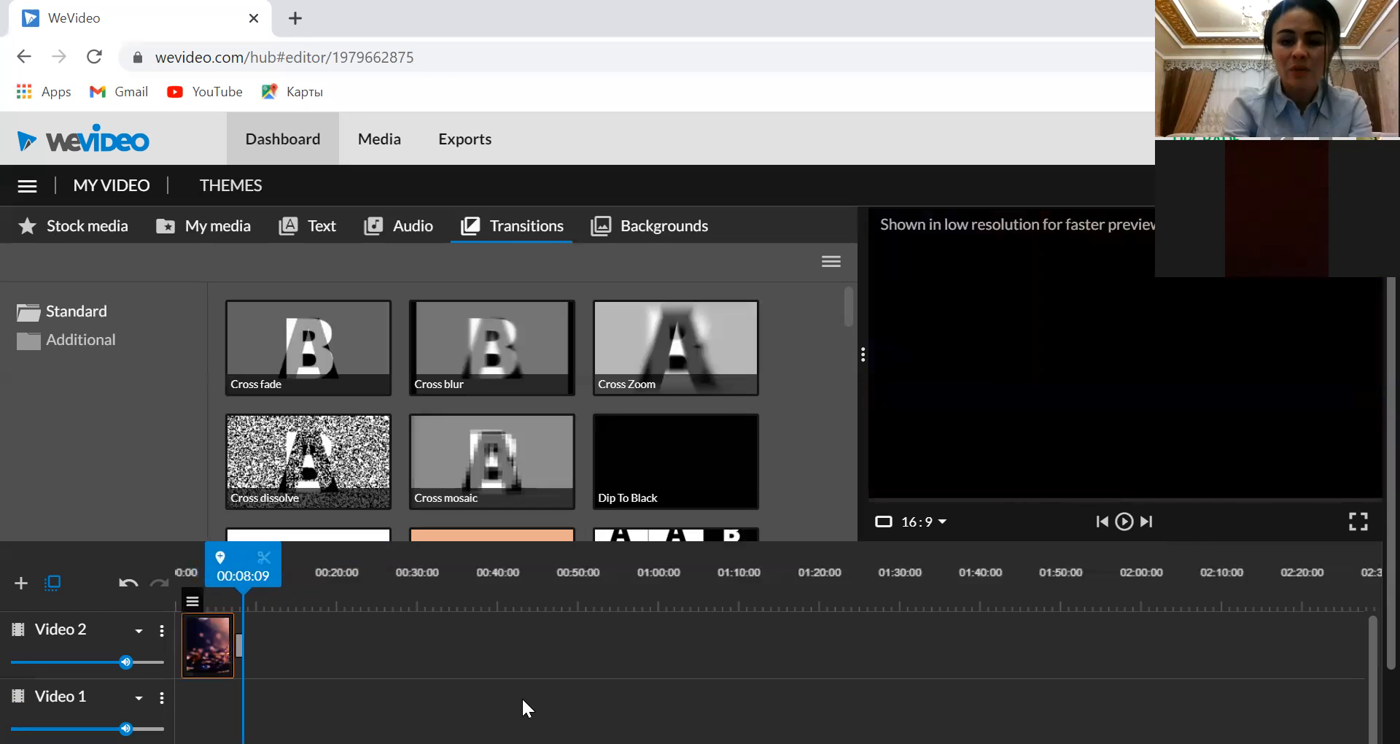
{"action": "scroll", "coordinate": [1370, 659], "scroll_direction": "down", "scroll_amount": 2}
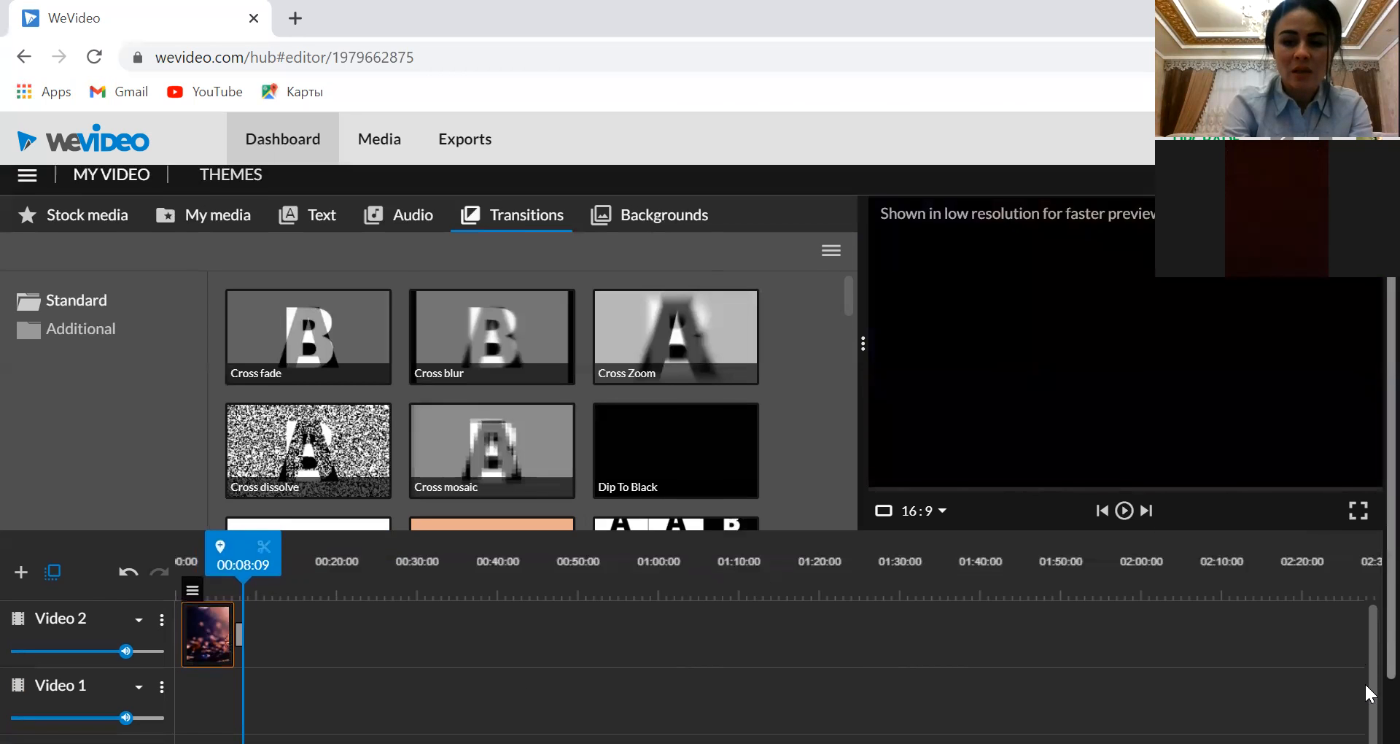